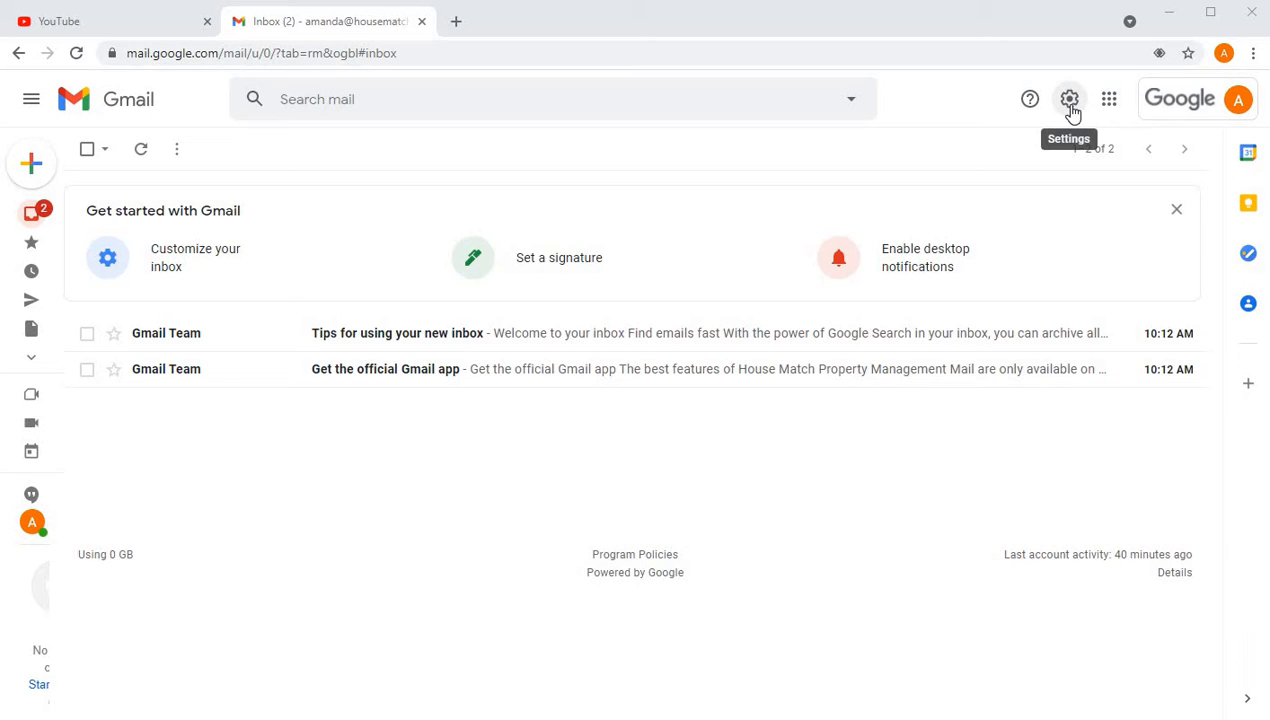
# - Enable Auto-advance, Templates and Custom keyboard shortcuts in the advanced mail settings and save the changes
pyautogui.click(1070, 101)
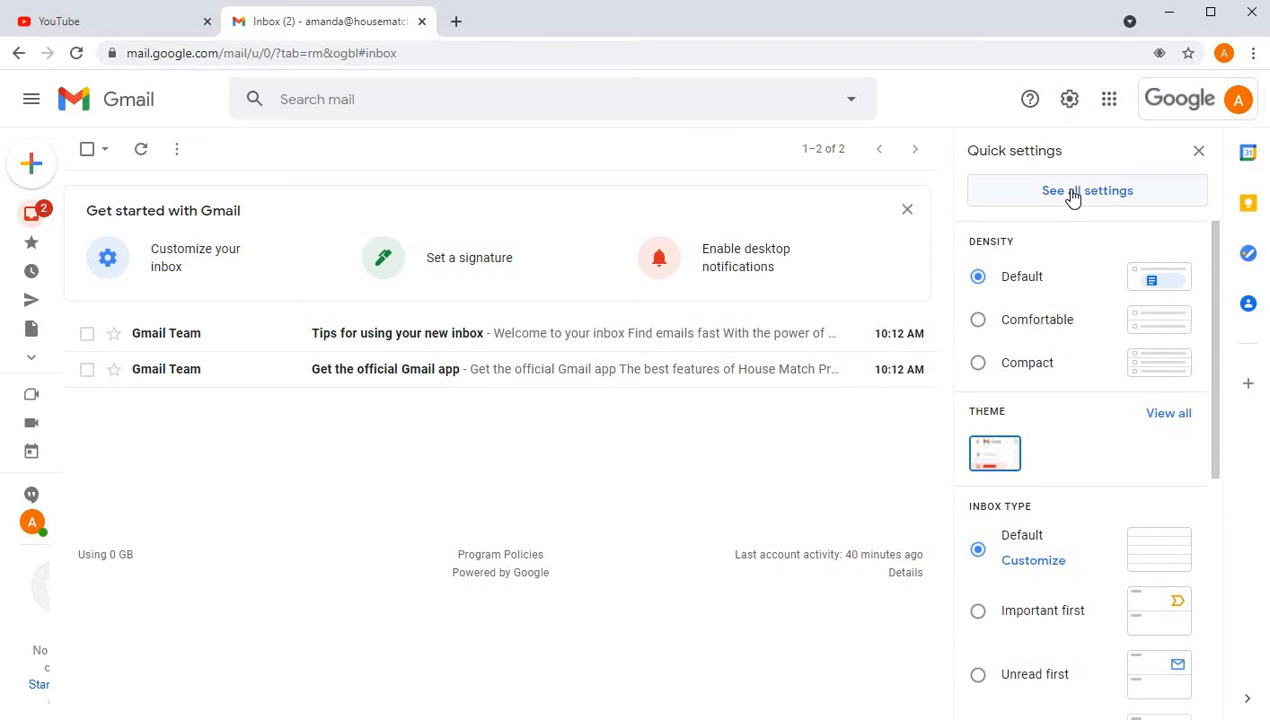
pyautogui.click(1072, 193)
pyautogui.click(885, 188)
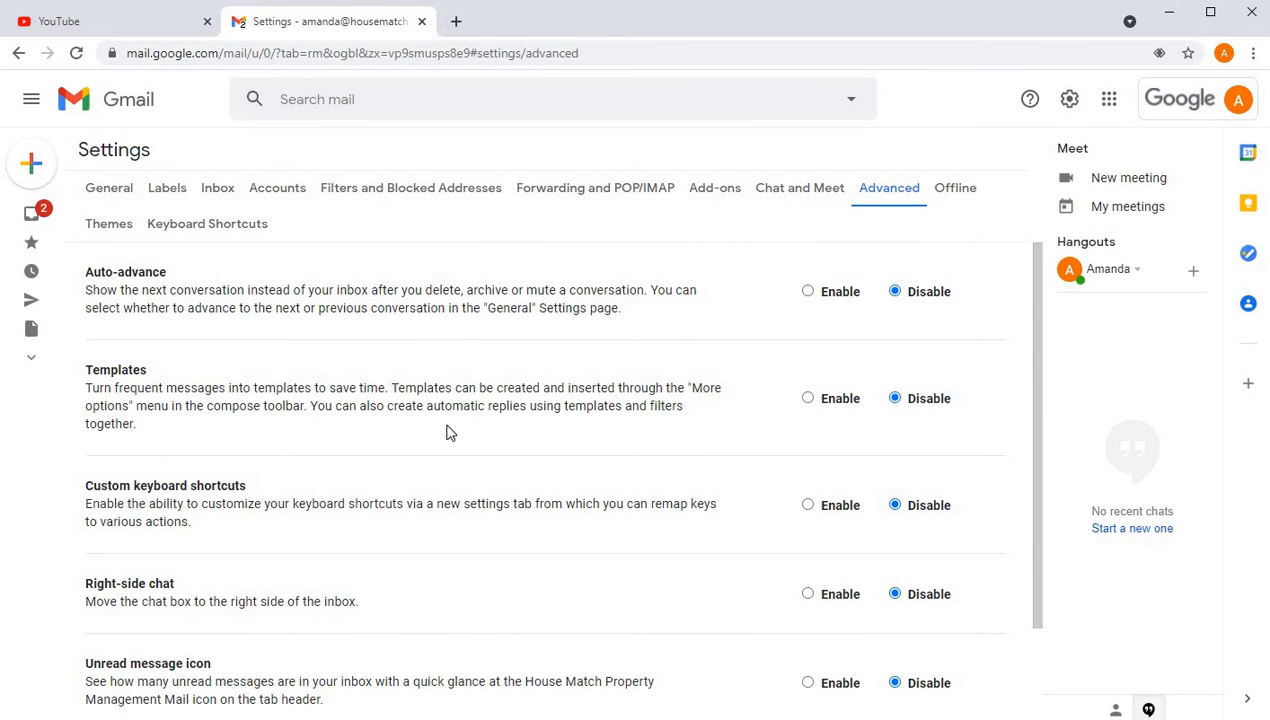
pyautogui.scroll(-2, 221, 521)
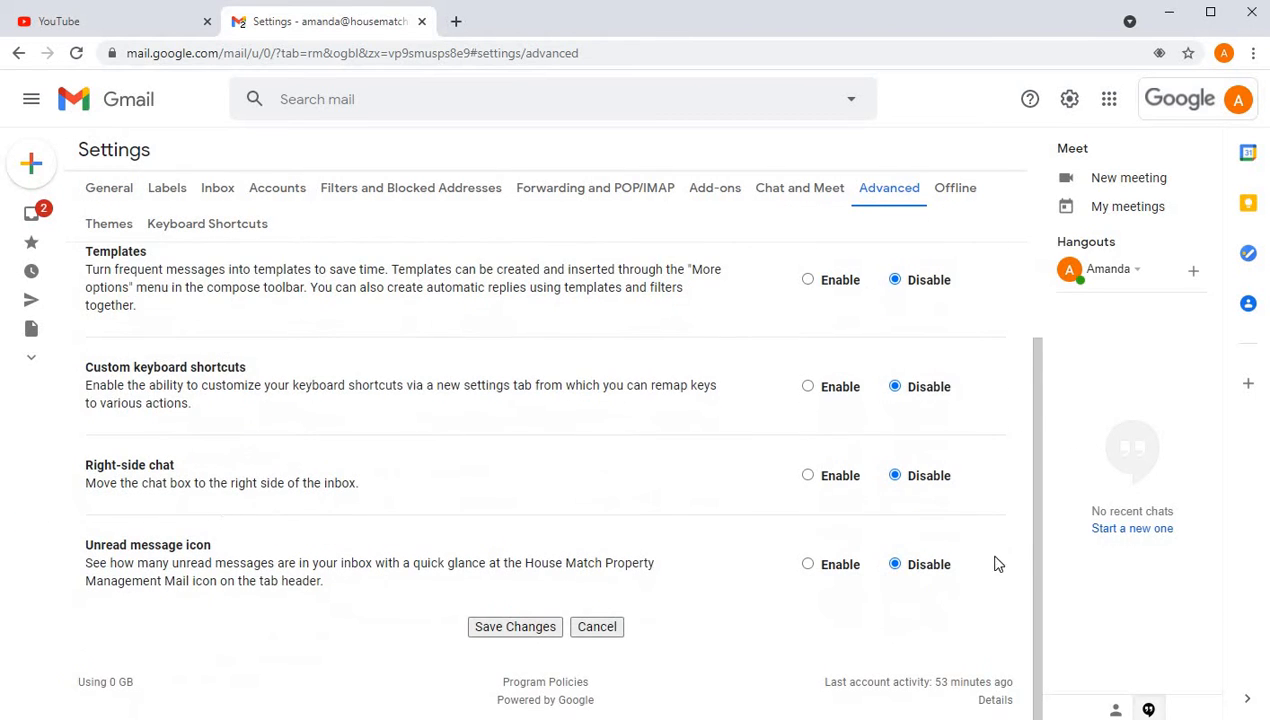
pyautogui.scroll(2, 805, 325)
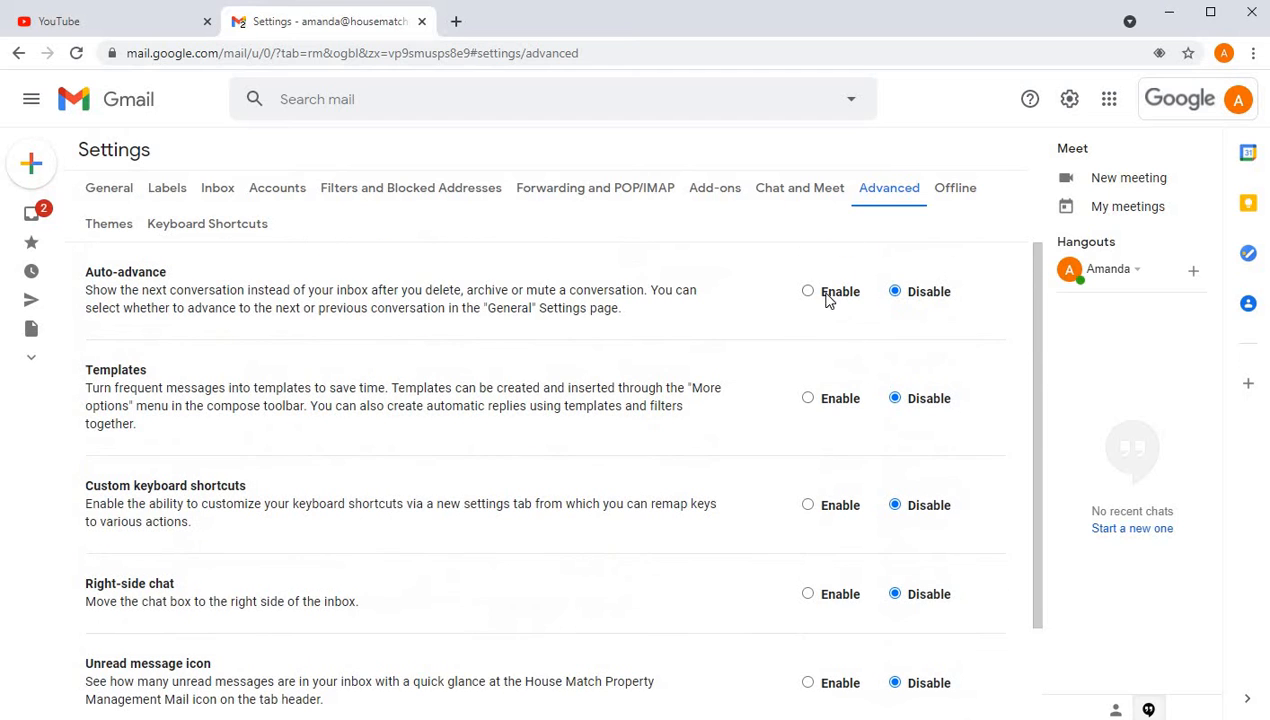
pyautogui.click(808, 291)
pyautogui.click(809, 399)
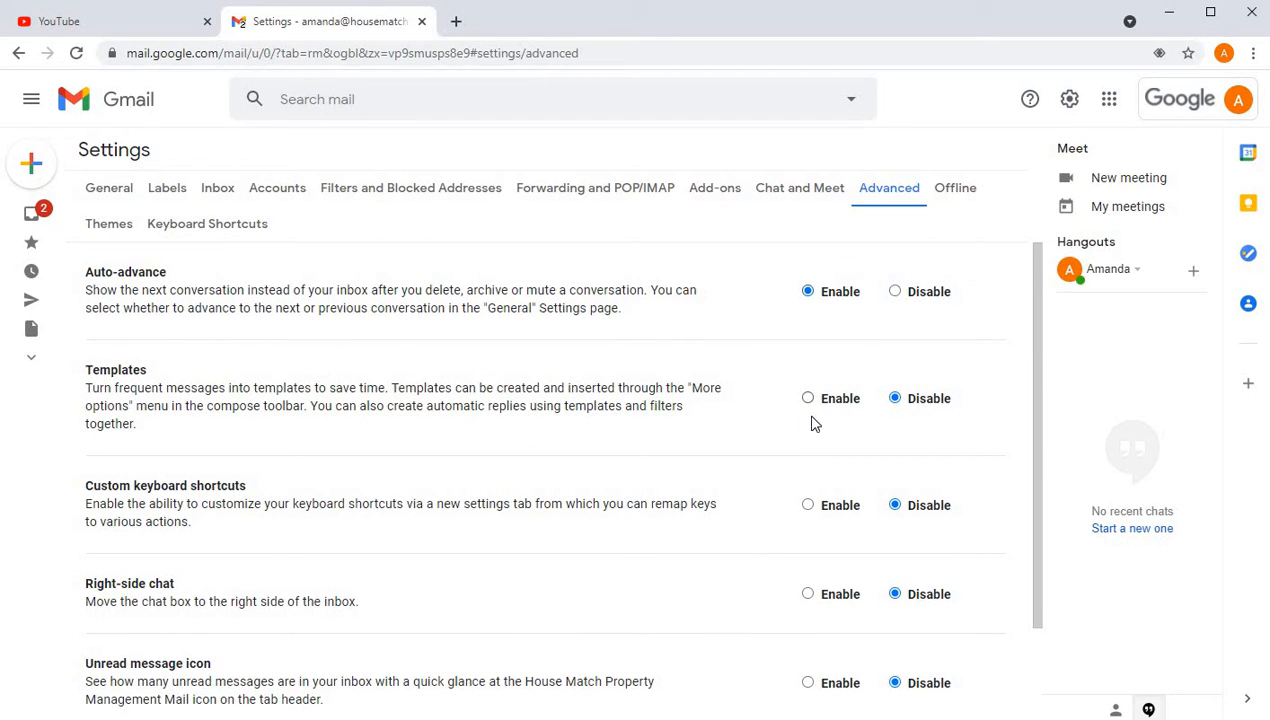
pyautogui.click(808, 505)
pyautogui.scroll(-2, 108, 553)
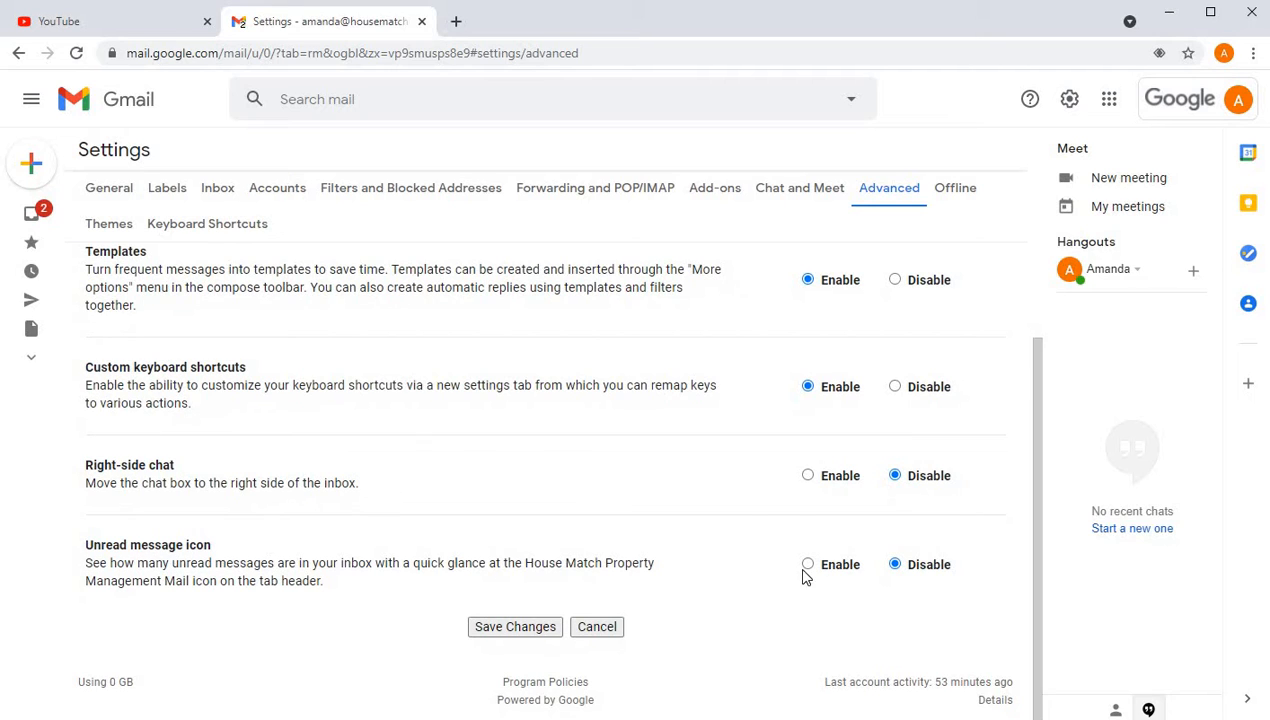
pyautogui.click(476, 632)
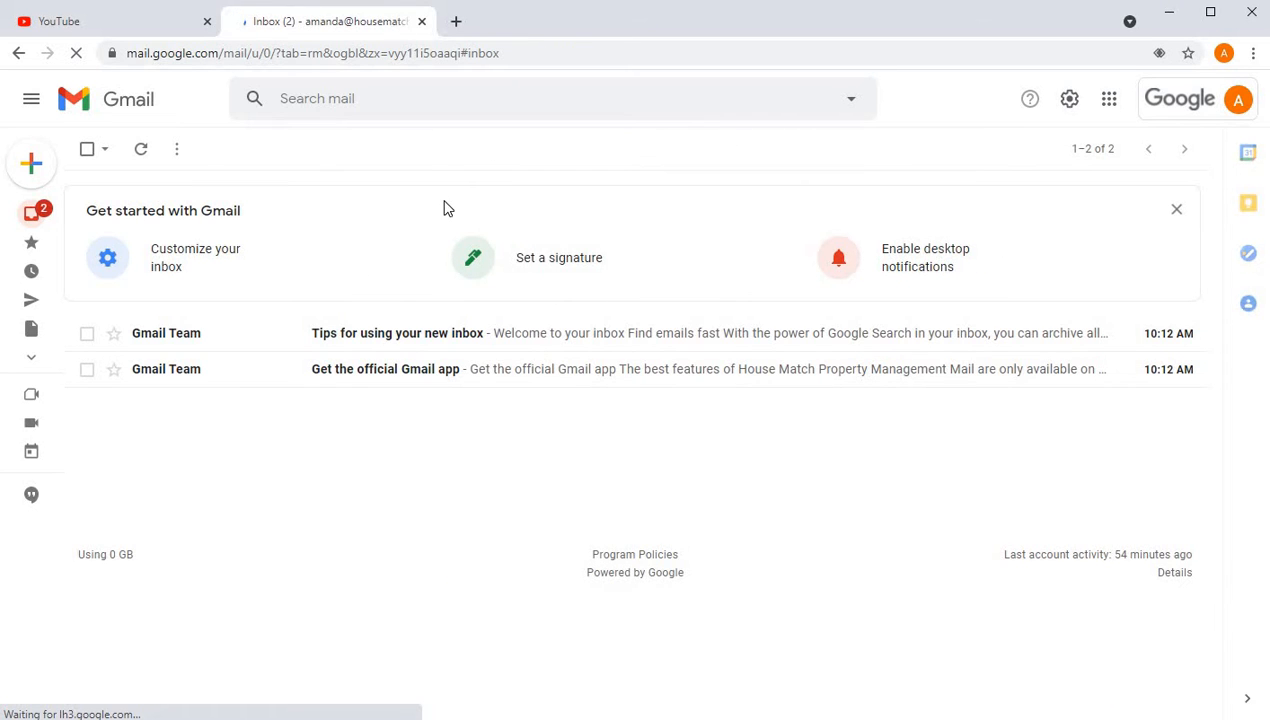
# - In the general settings, set the default country code to United States and the maximum page size to 100 conversations
pyautogui.click(1069, 104)
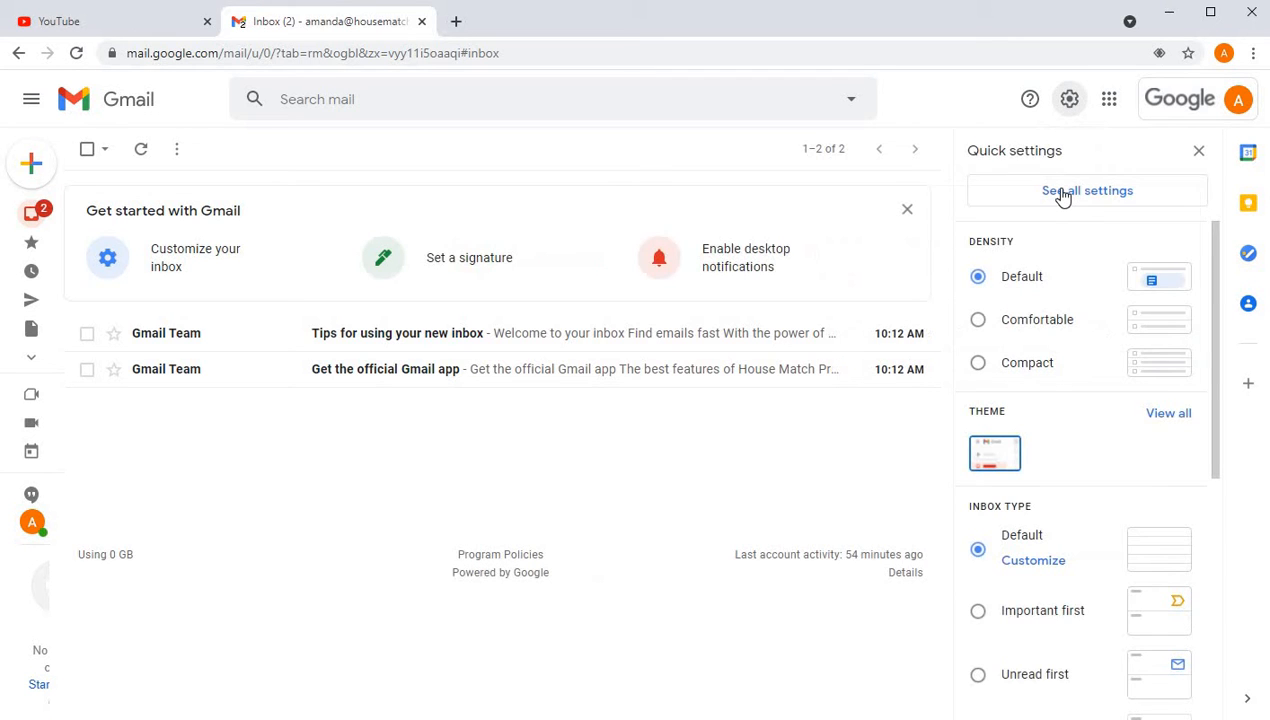
pyautogui.click(1062, 194)
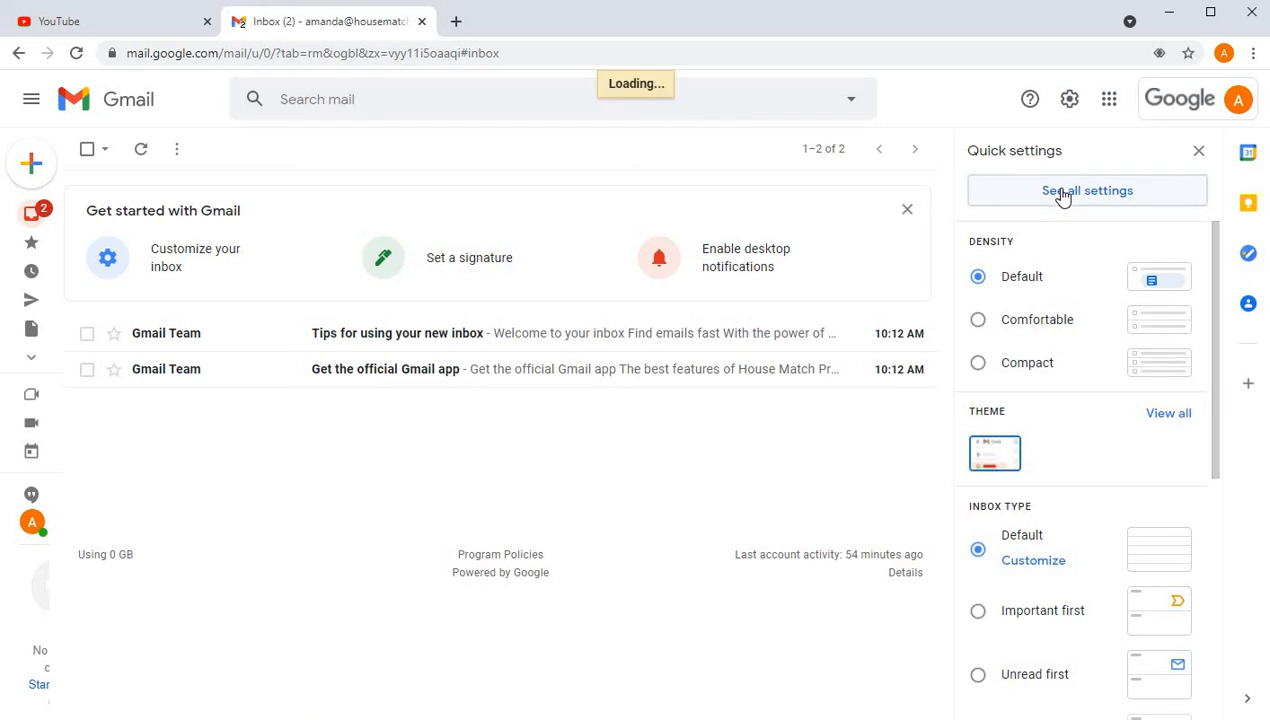
pyautogui.click(535, 298)
pyautogui.scroll(1, 537, 430)
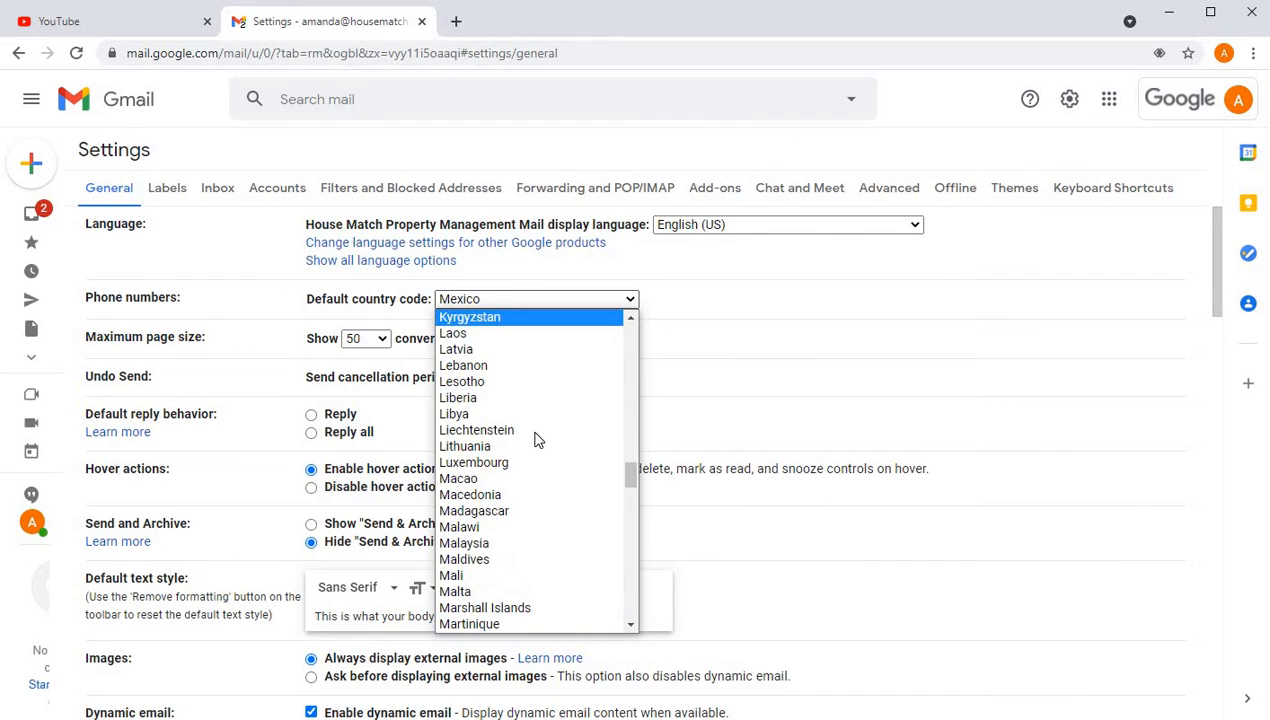
pyautogui.click(449, 303)
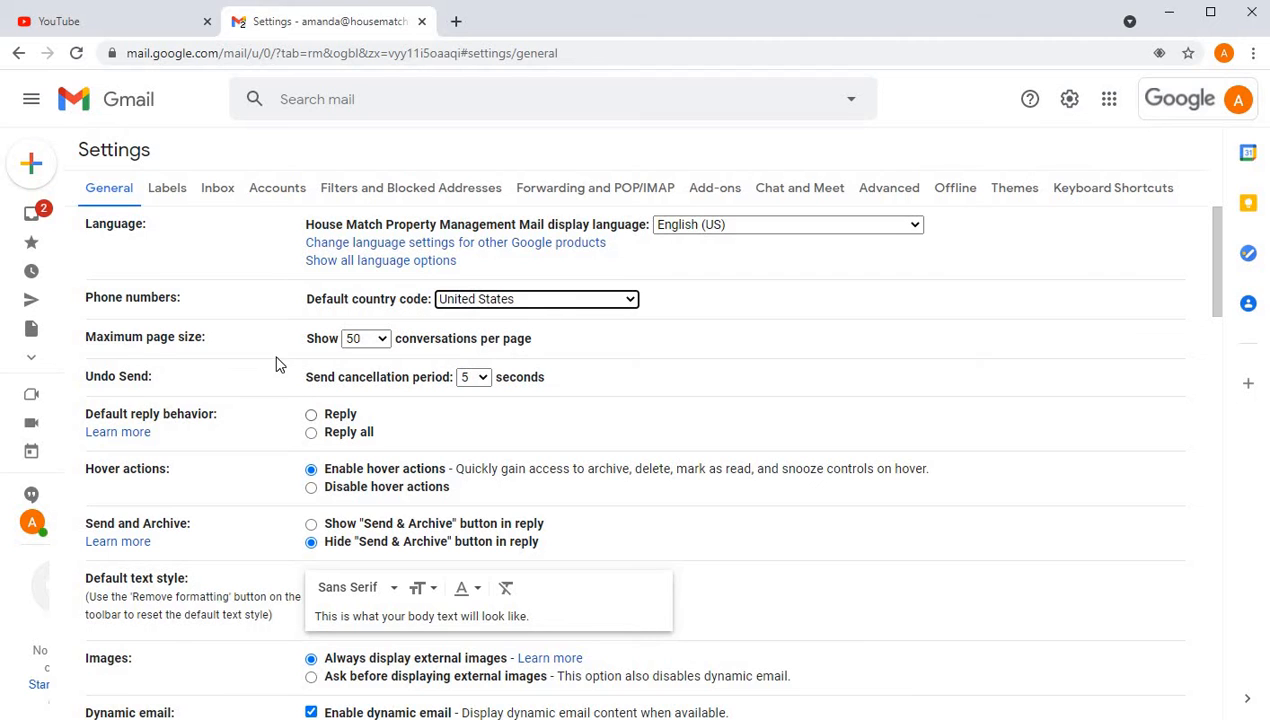
pyautogui.click(381, 340)
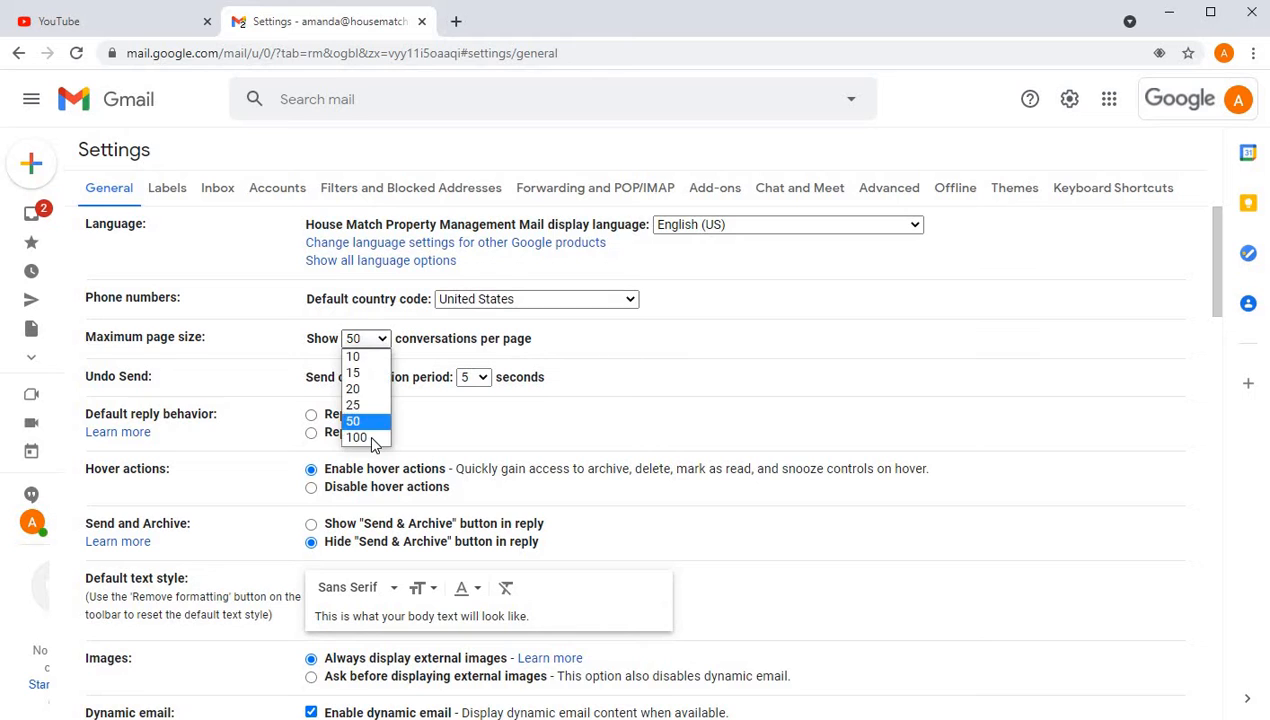
pyautogui.click(372, 438)
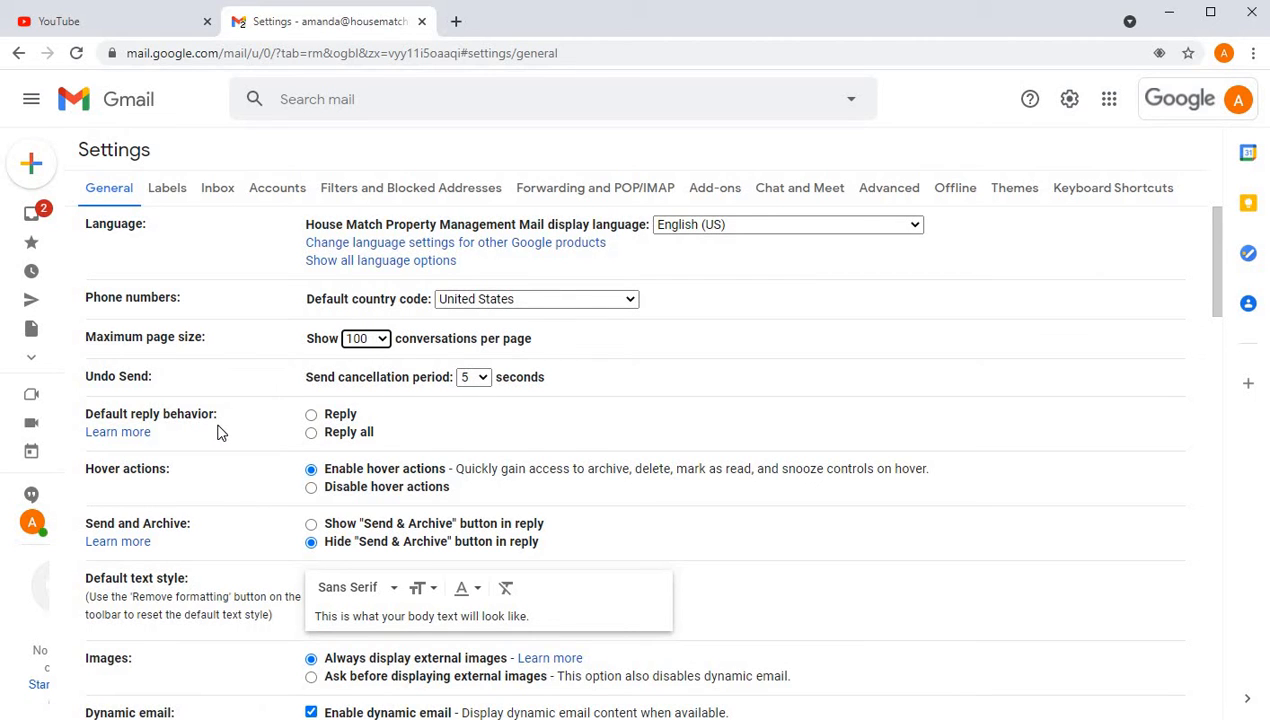
# - Set the default reply behavior to Reply all and show the "Send & Archive" button in replies
pyautogui.click(312, 434)
pyautogui.scroll(-2, 397, 290)
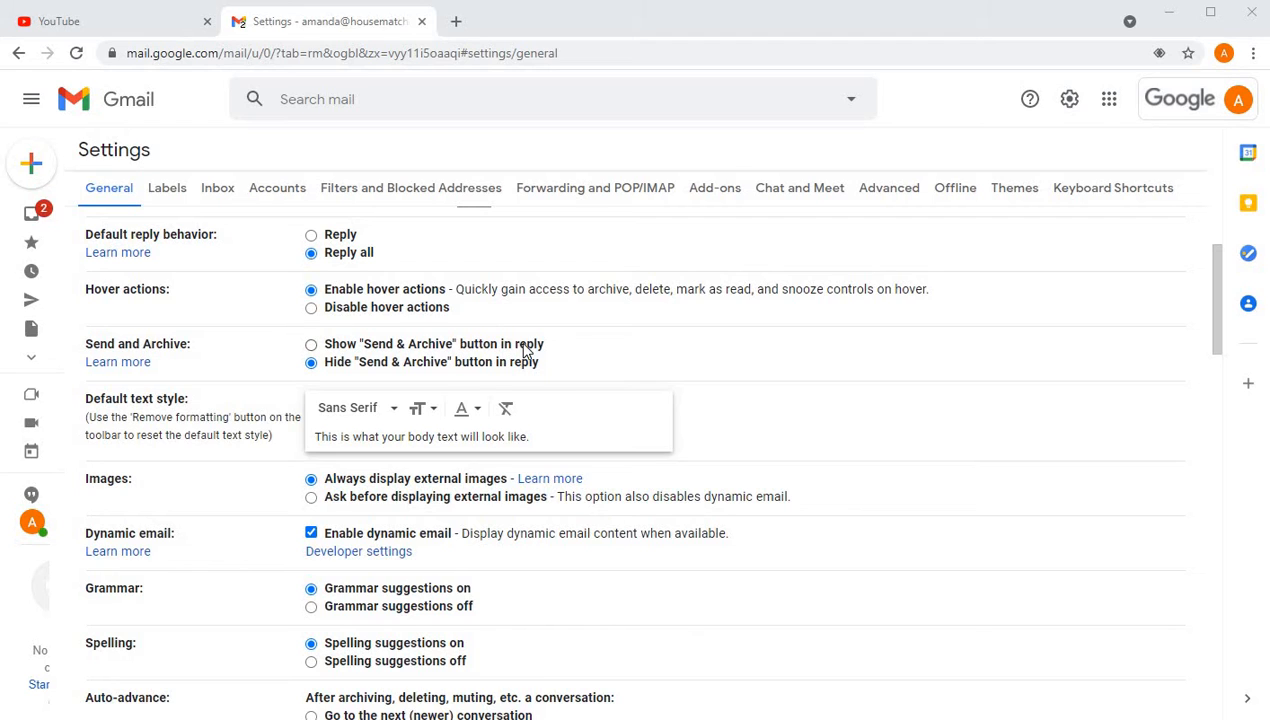
pyautogui.click(312, 346)
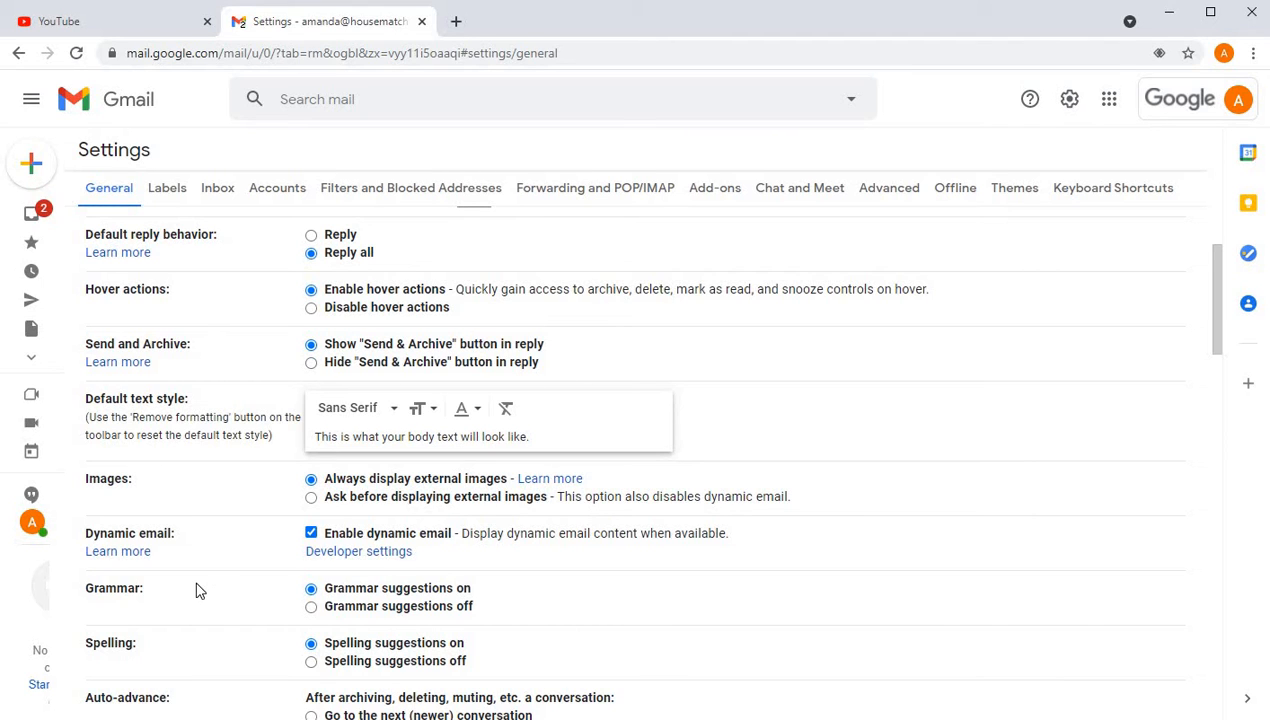
# - Set the default text style's font to Verdana and look at the text size and color choices
pyautogui.click(397, 412)
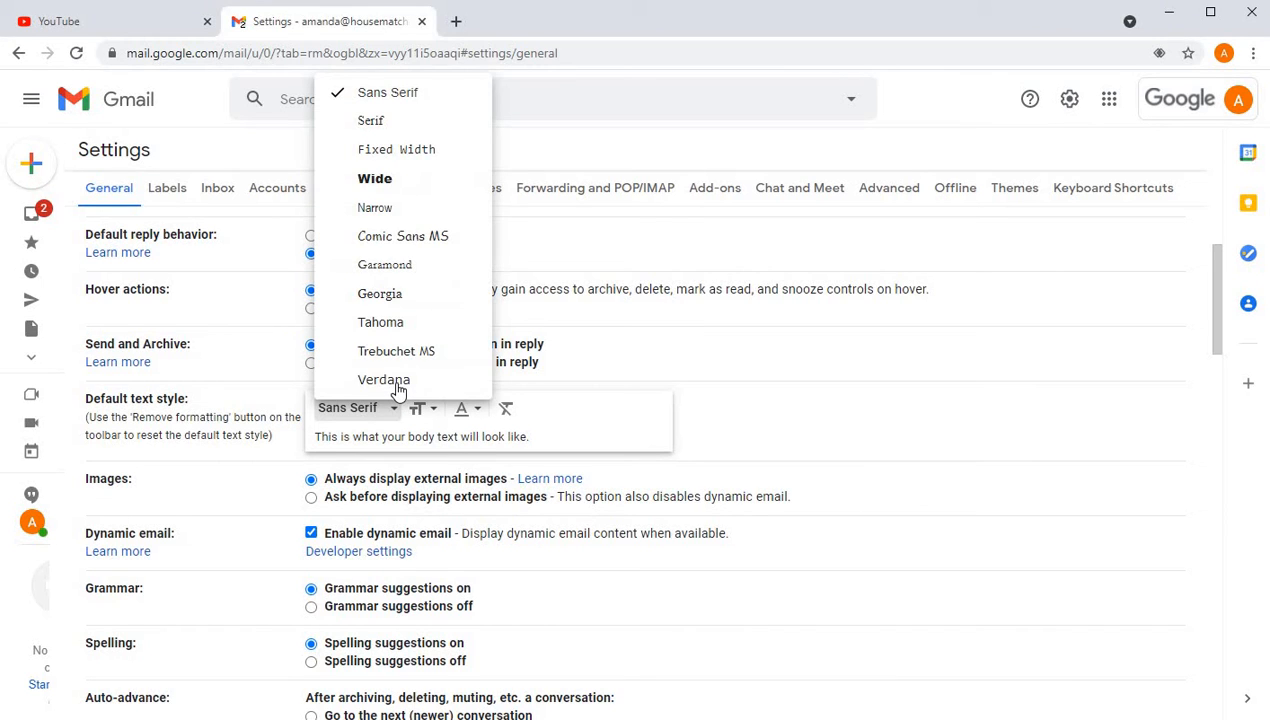
pyautogui.click(390, 381)
pyautogui.click(425, 409)
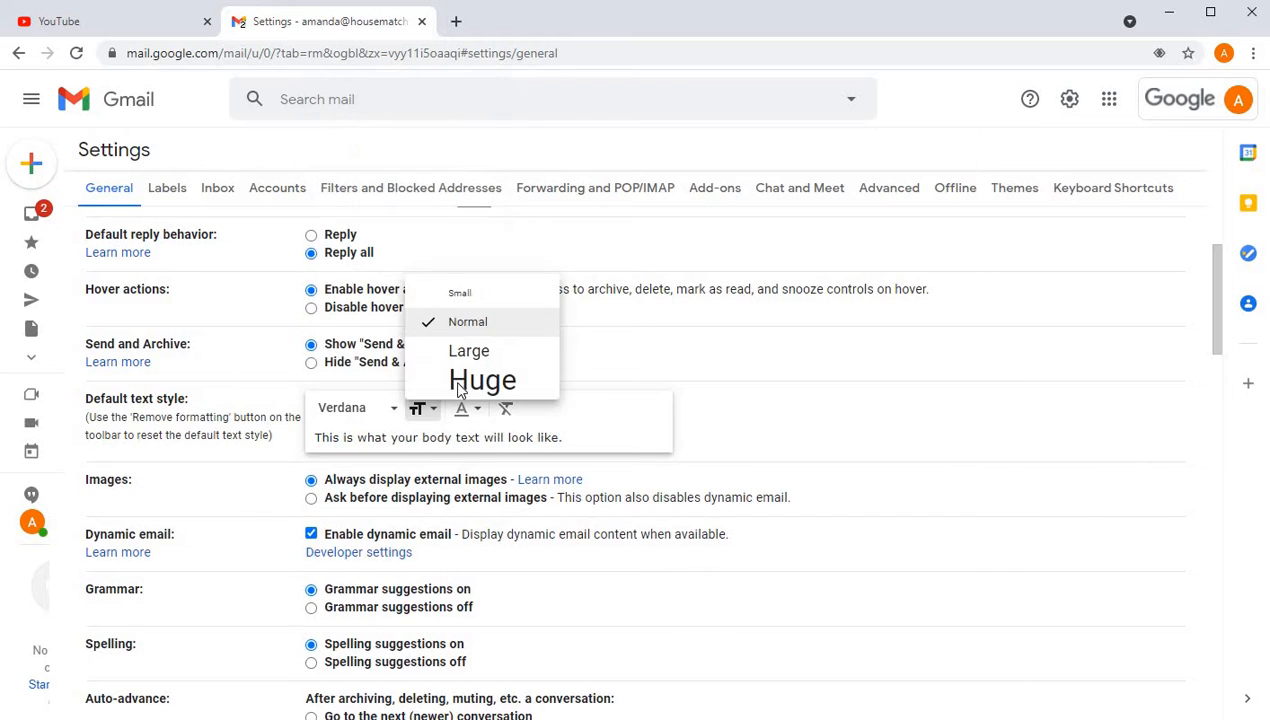
pyautogui.click(470, 415)
pyautogui.click(463, 414)
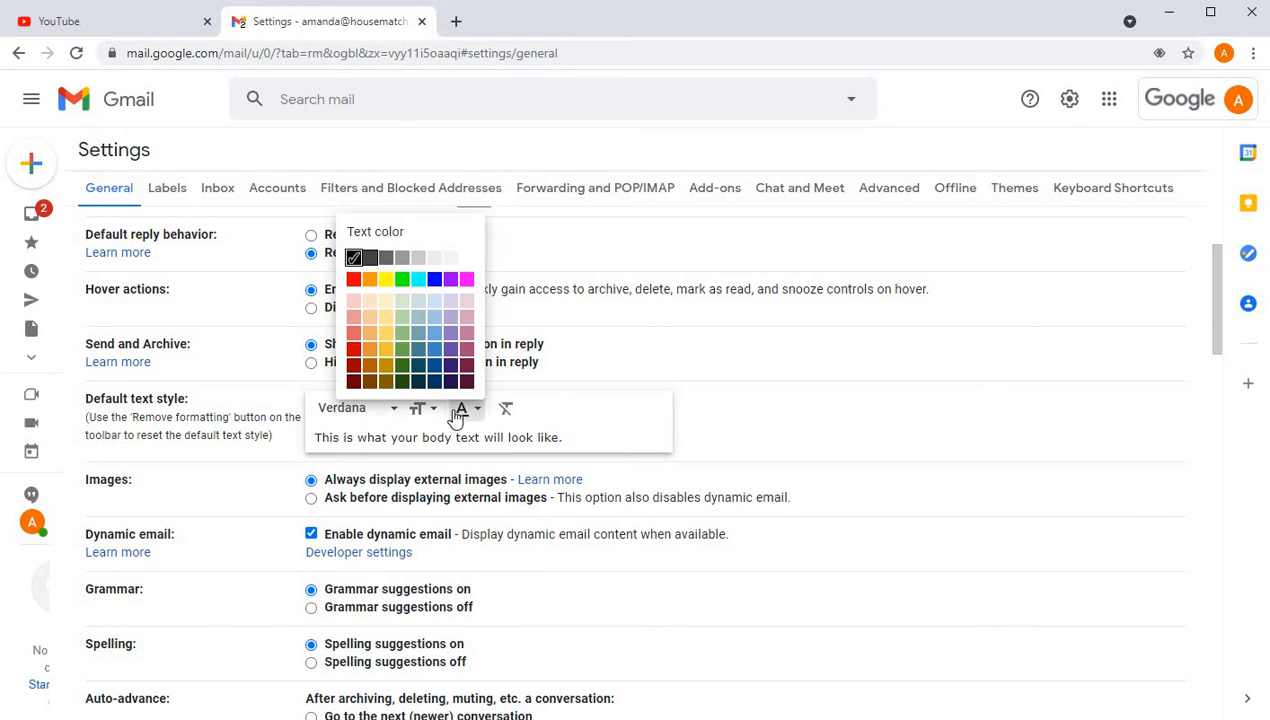
pyautogui.click(500, 416)
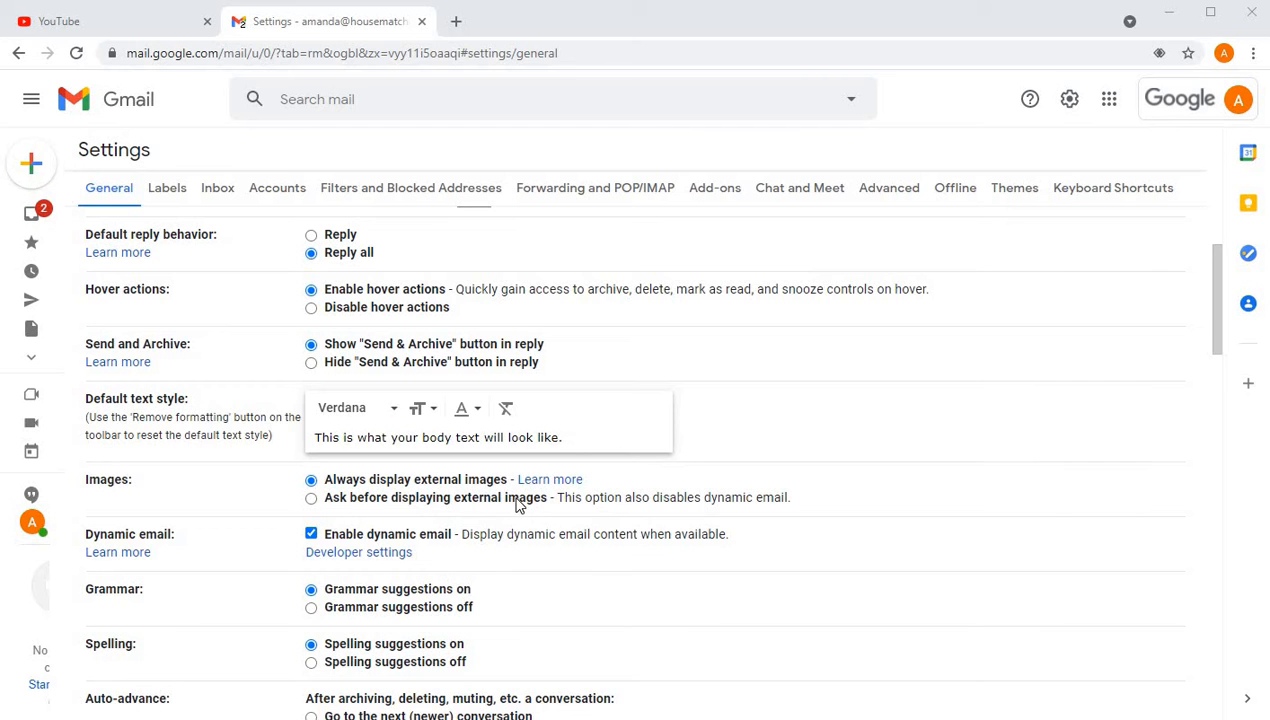
# - Set auto-advance to go to the next (newer) conversation and turn conversation view off
pyautogui.scroll(-1, 519, 476)
pyautogui.scroll(-3, 524, 454)
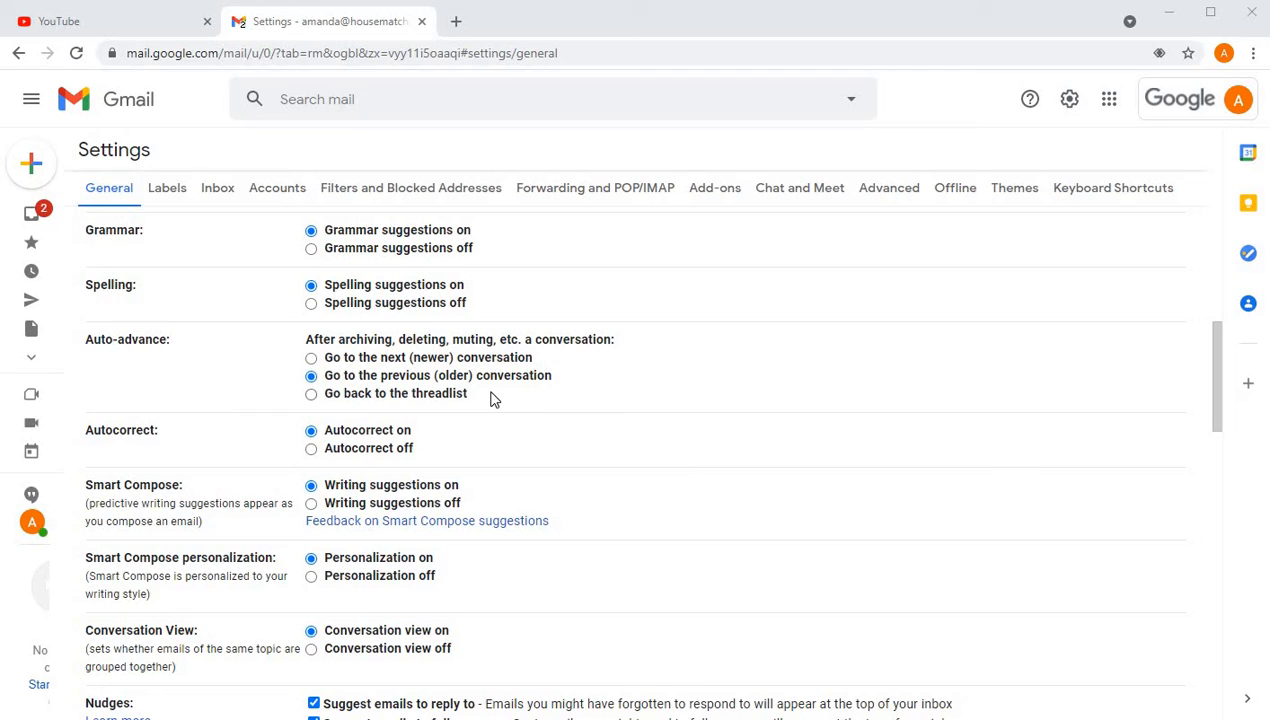
pyautogui.click(311, 358)
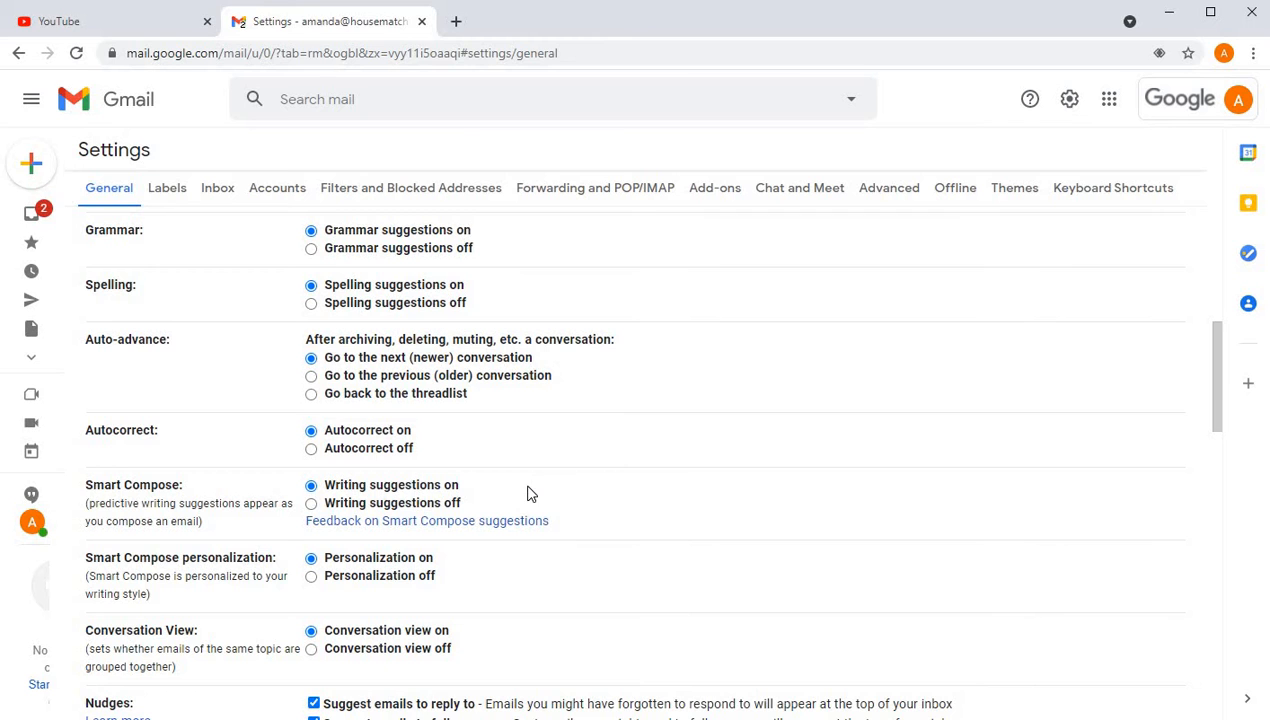
pyautogui.scroll(-2, 530, 420)
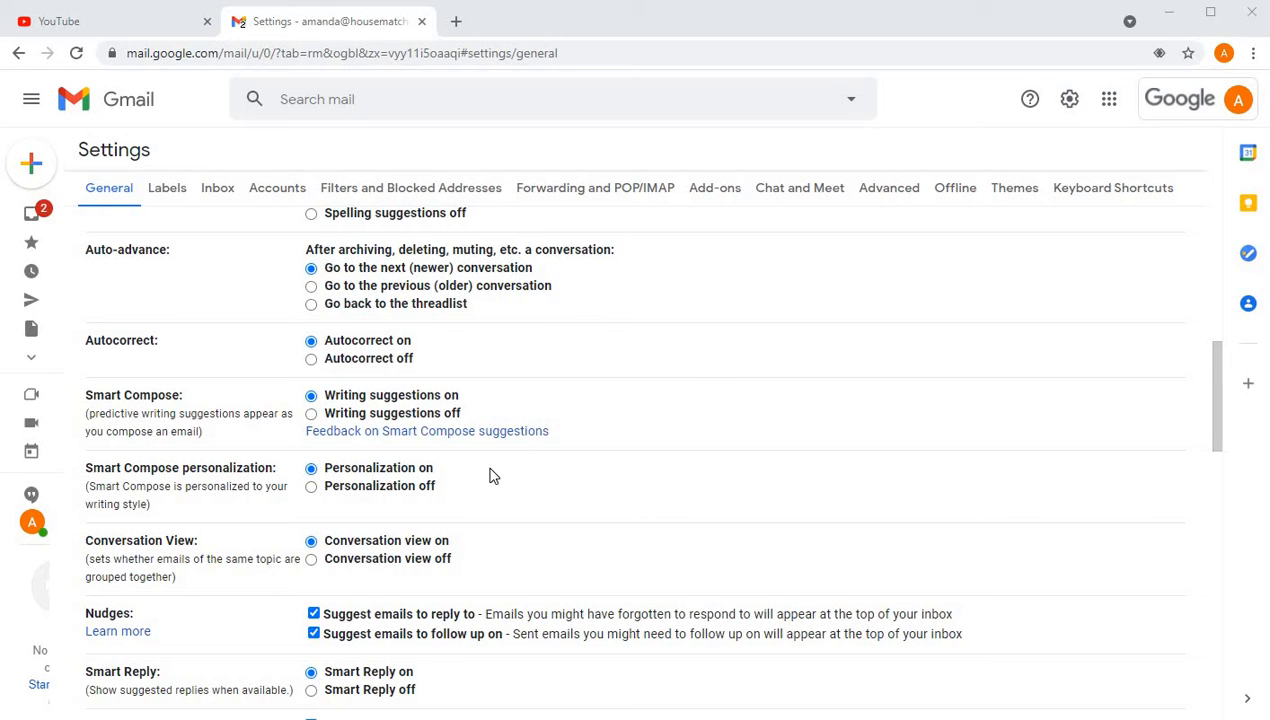
pyautogui.scroll(-1, 218, 398)
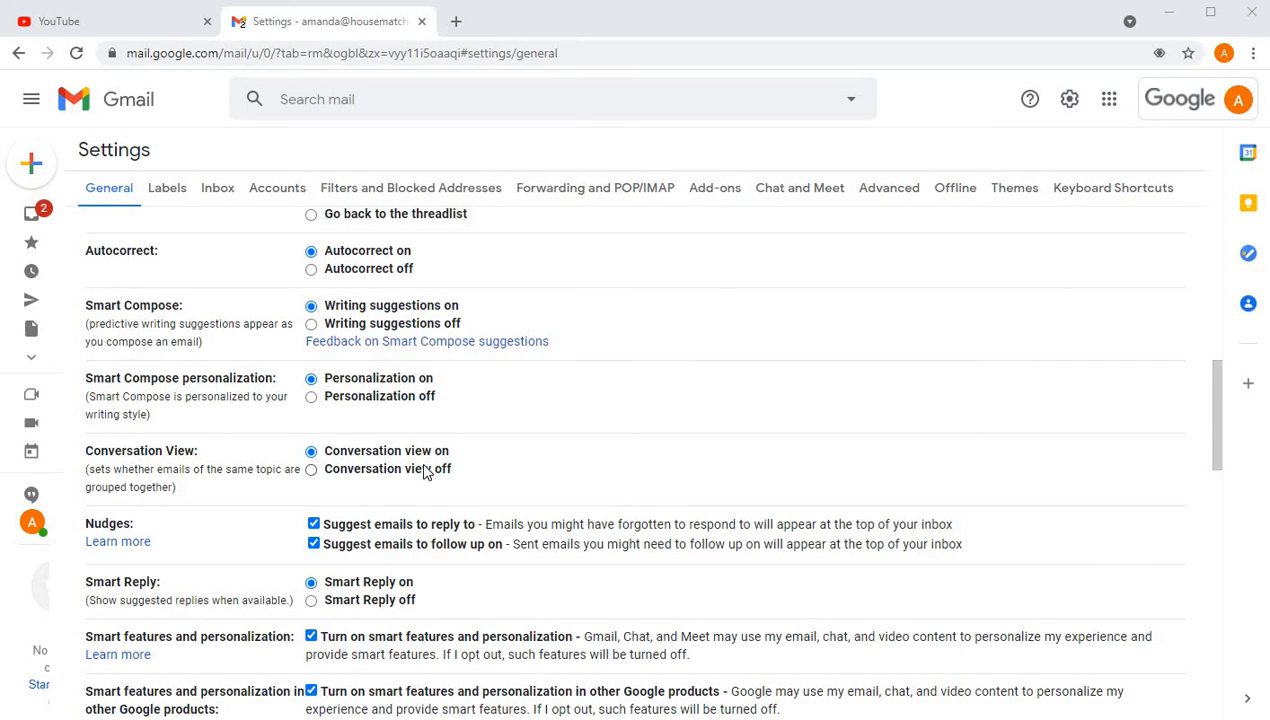
pyautogui.click(311, 469)
# - Turn on desktop notifications for new mail and turn keyboard shortcuts on
pyautogui.scroll(-2, 198, 370)
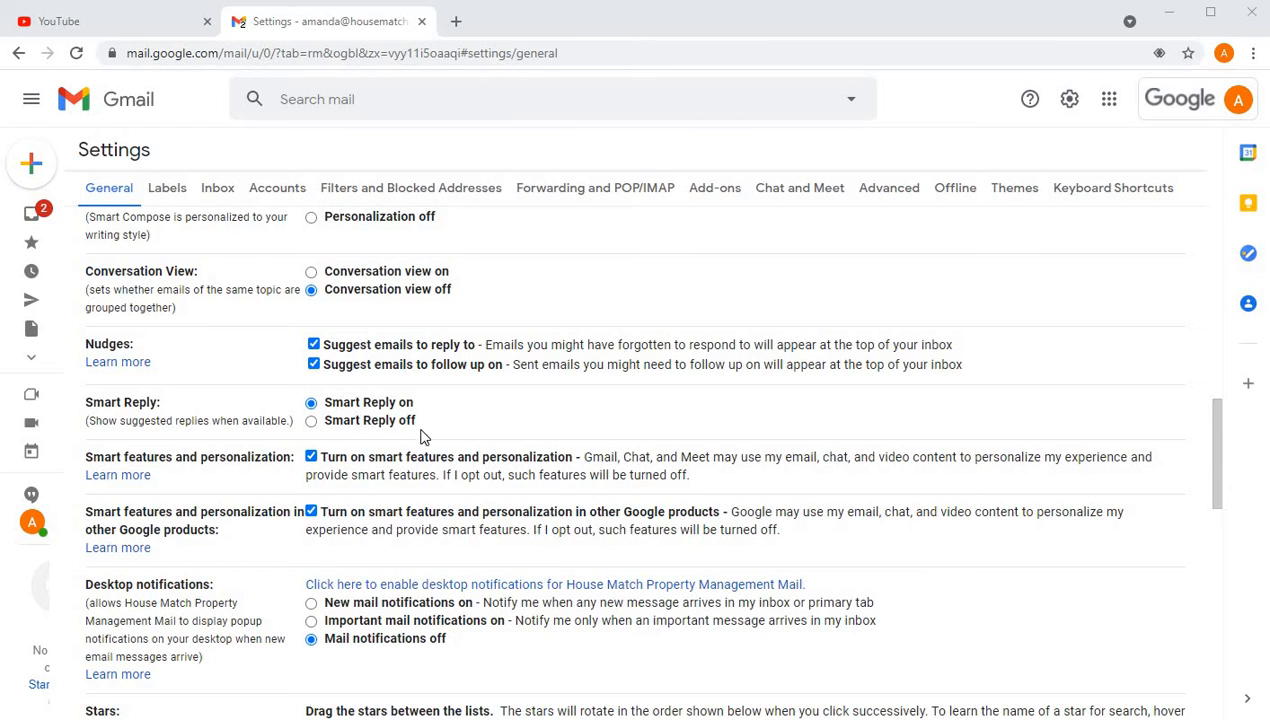
pyautogui.scroll(-2, 333, 336)
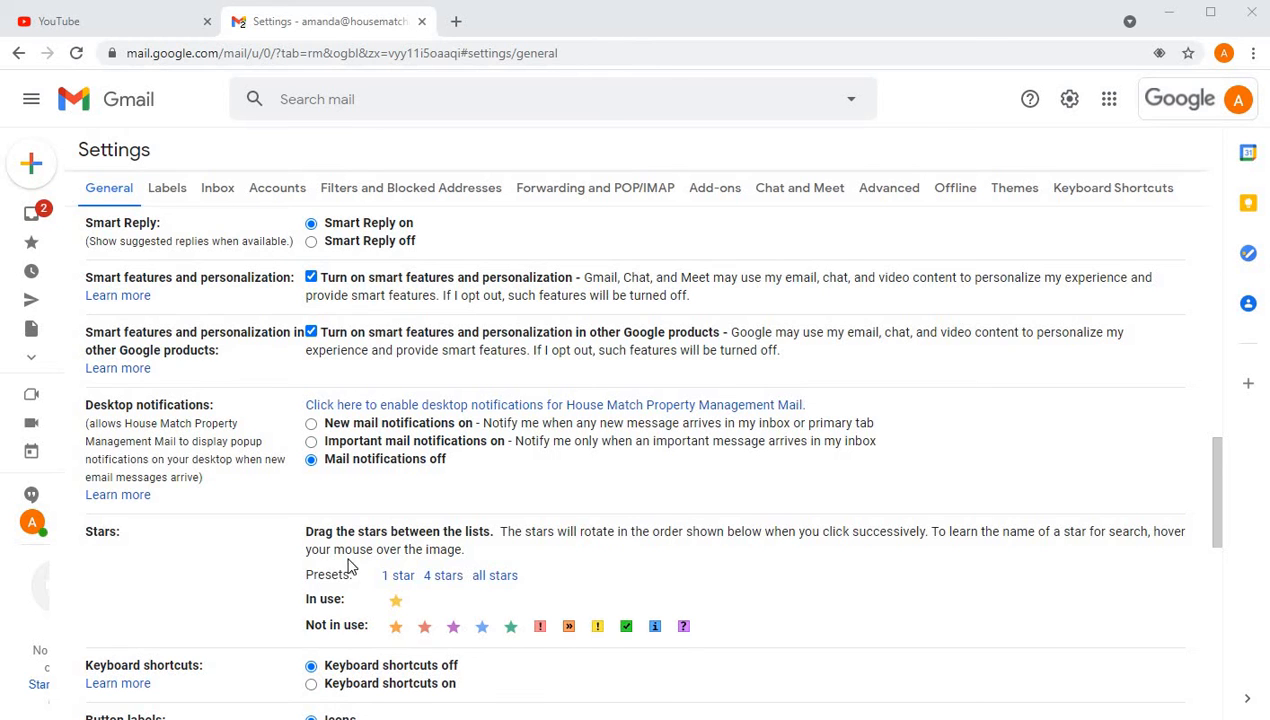
pyautogui.scroll(-1, 303, 485)
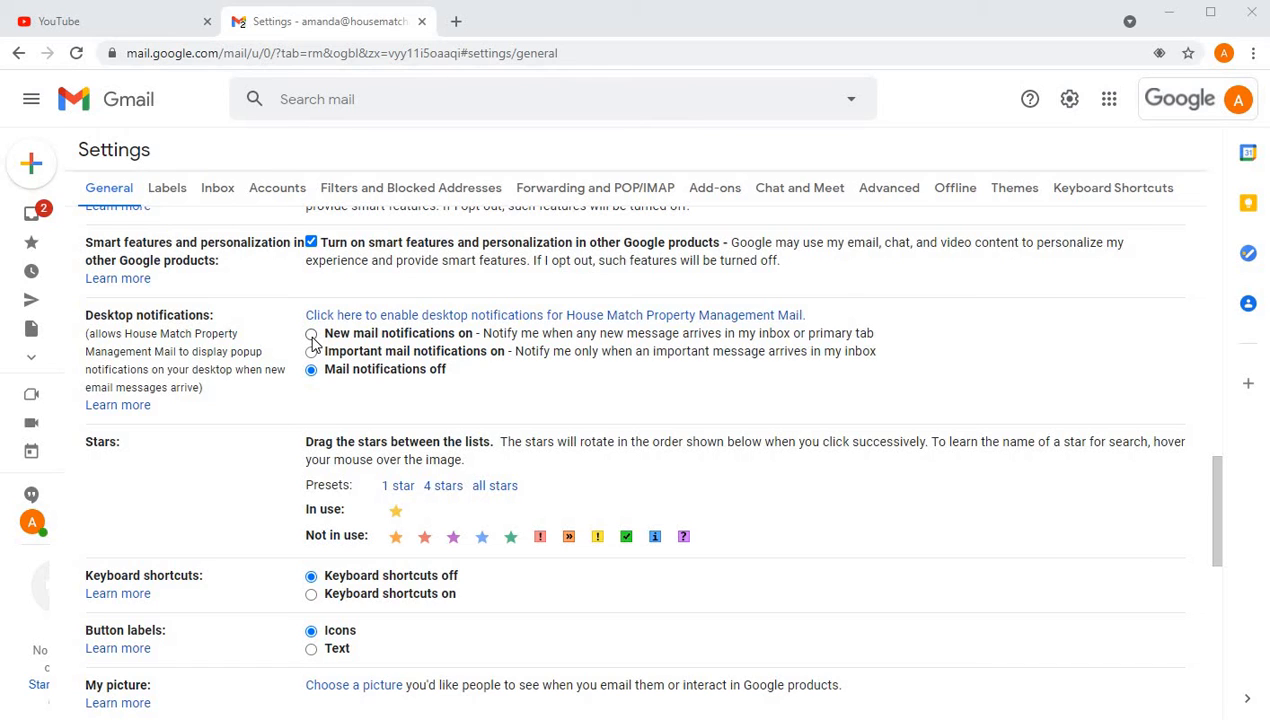
pyautogui.click(312, 336)
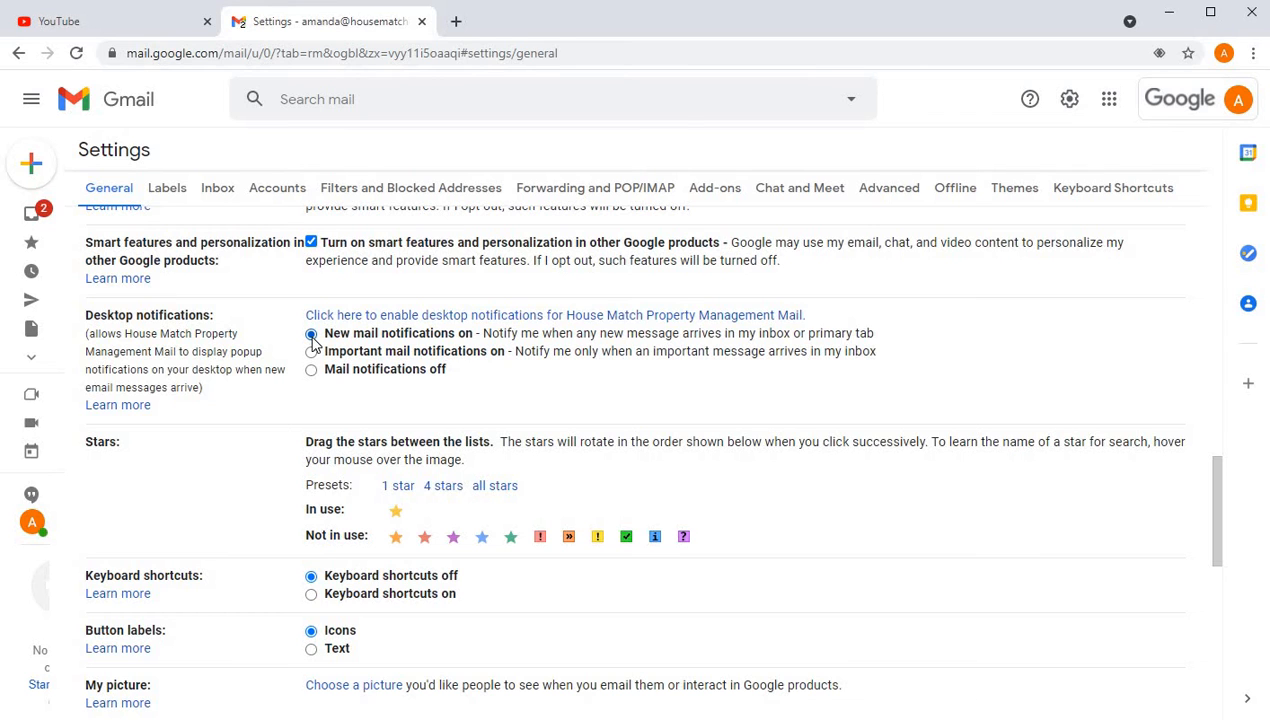
pyautogui.scroll(-3, 218, 362)
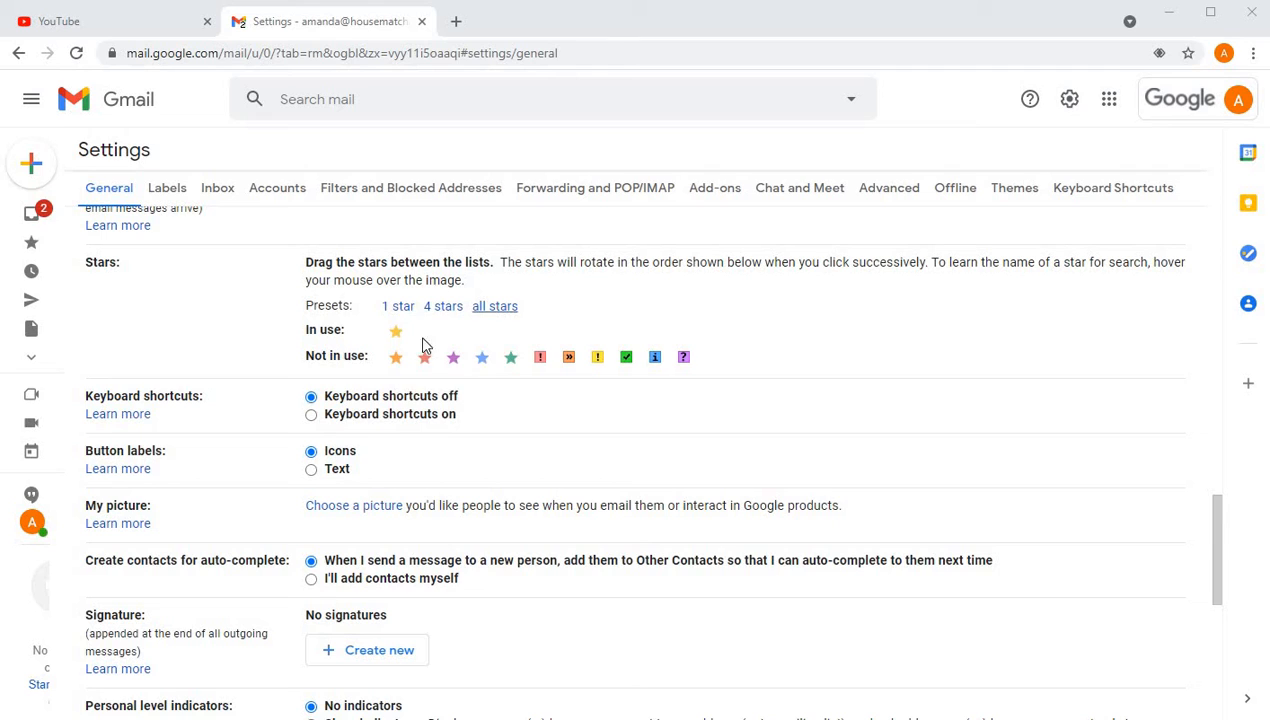
pyautogui.click(313, 418)
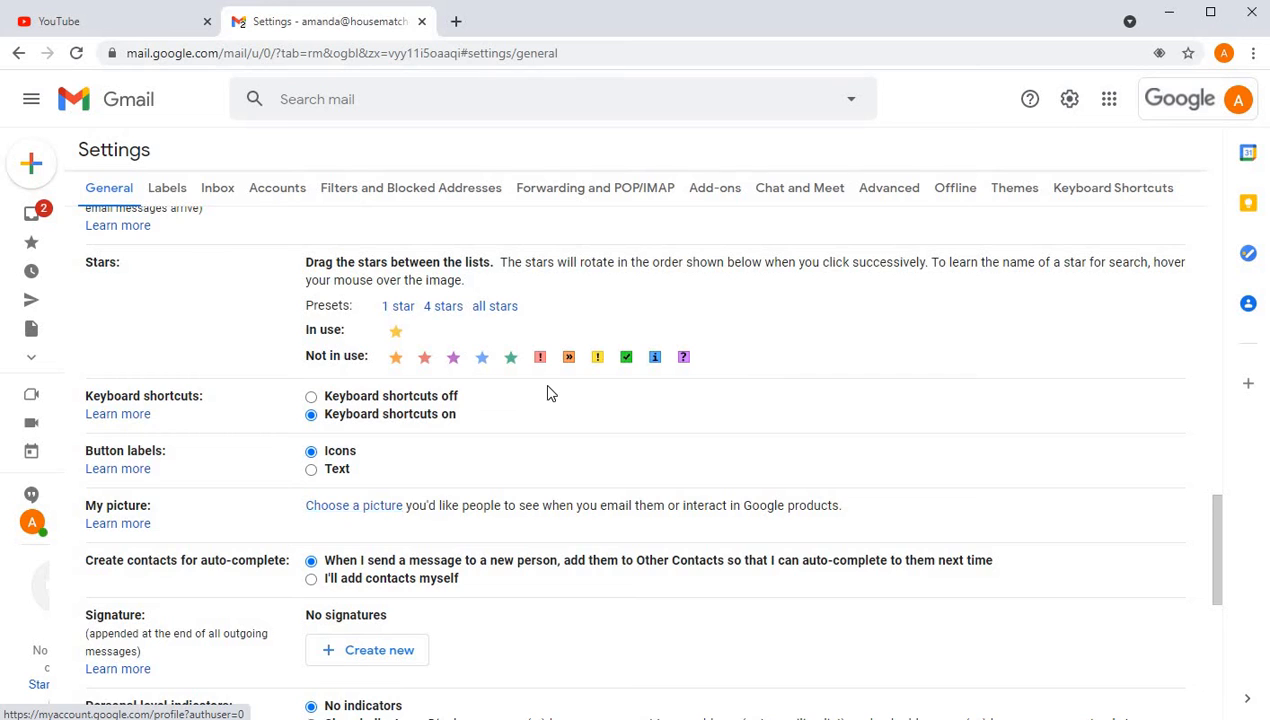
# - Create a new email signature named "My Signature"
pyautogui.scroll(-2, 547, 391)
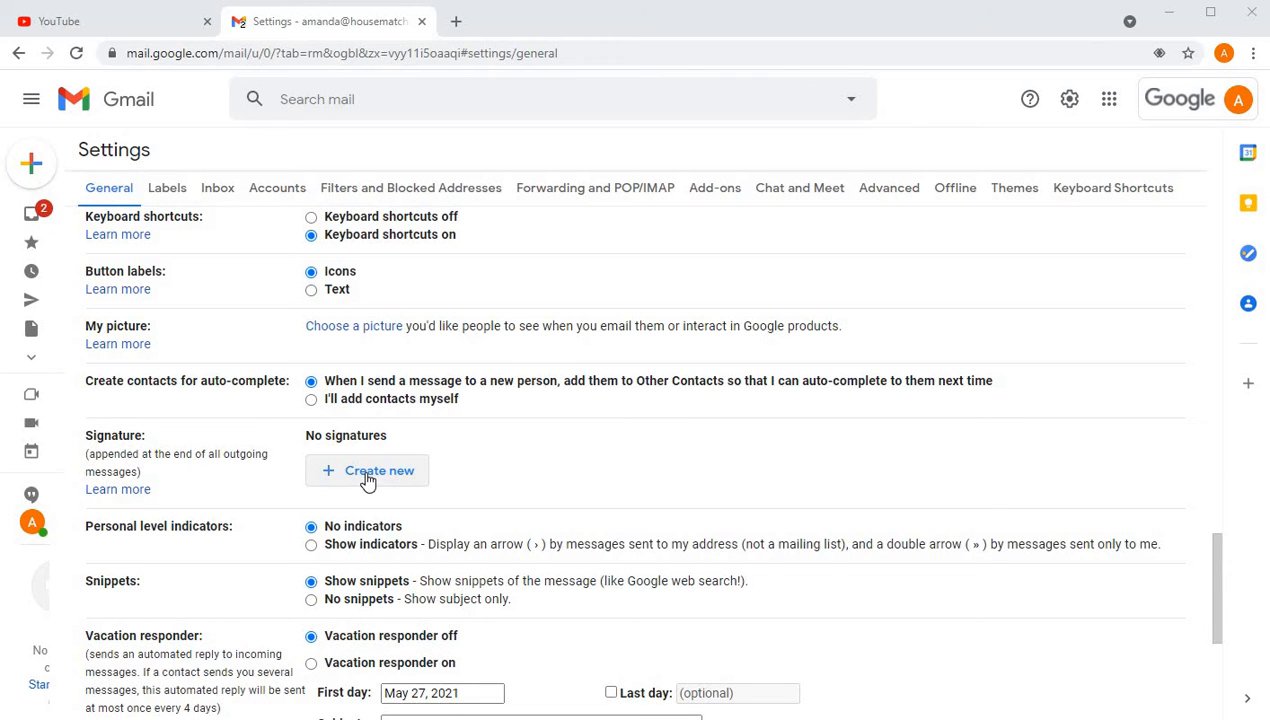
pyautogui.click(367, 480)
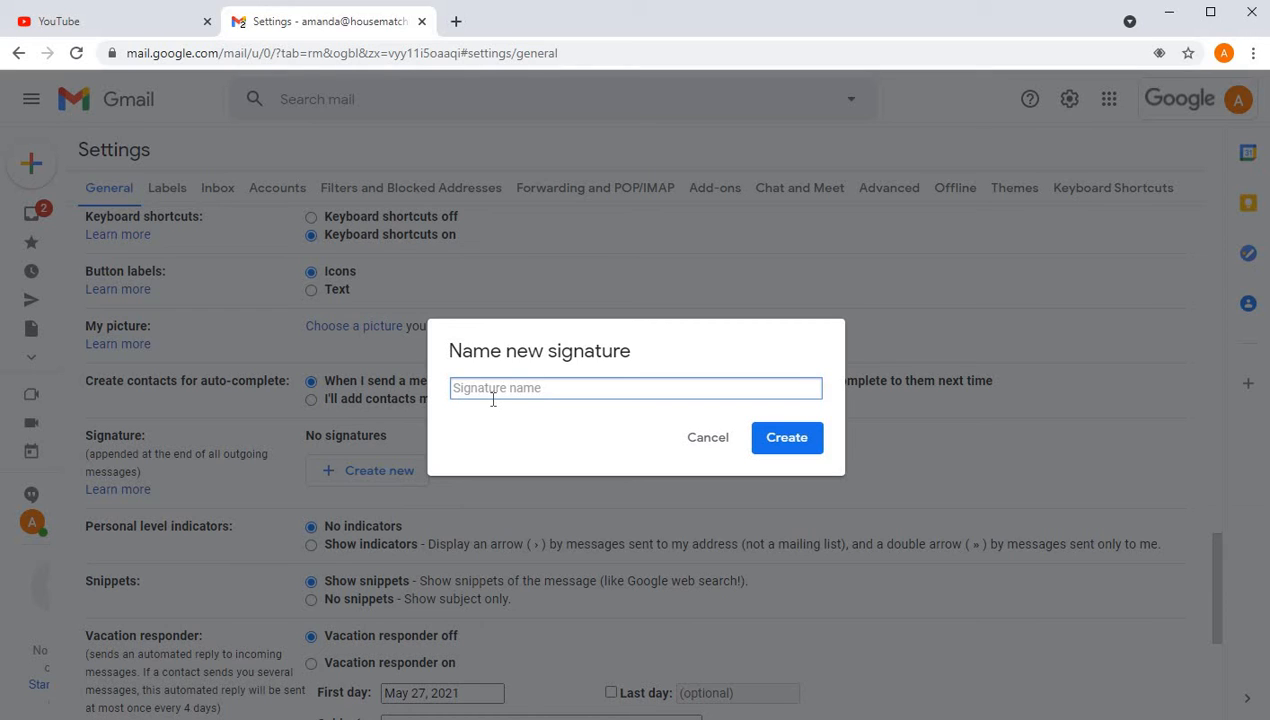
pyautogui.write('My Signature')
pyautogui.press('Return')
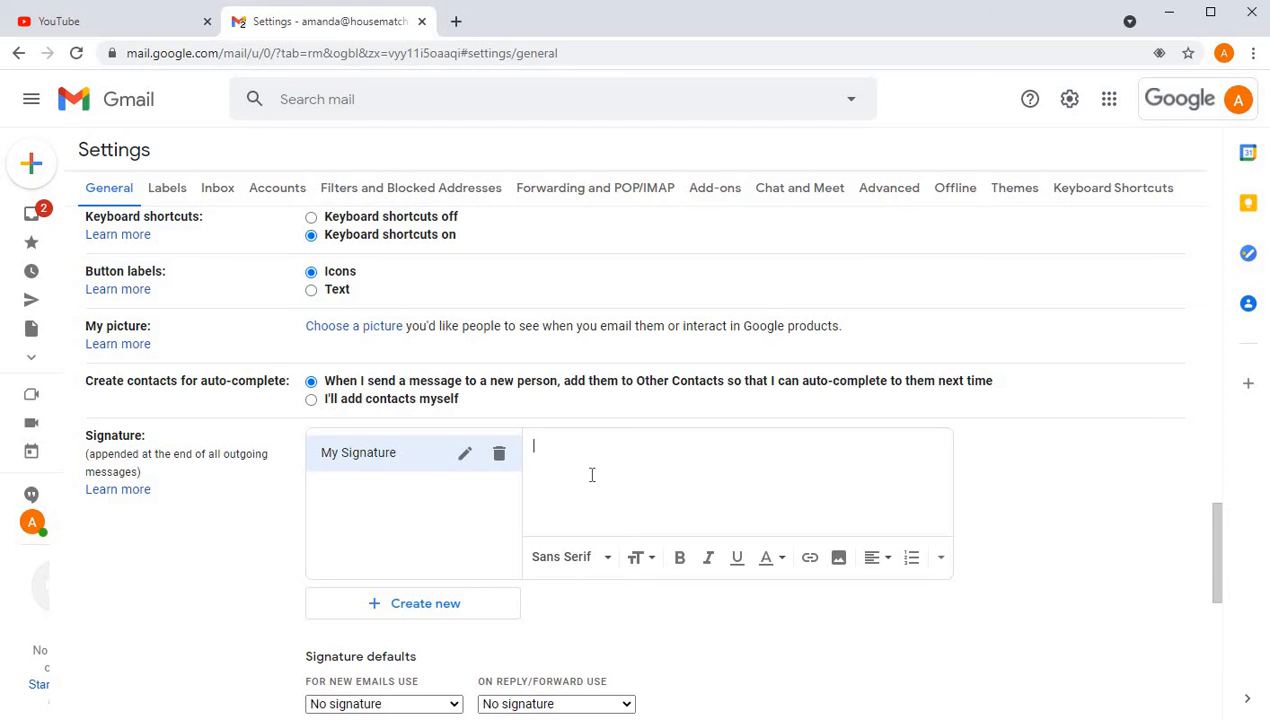
# - Fill the signature with three lines: "Name", a placeholder email address and "Company Name"
pyautogui.write('Name')
pyautogui.press('Return')
pyautogui.write('email@email.com')
pyautogui.press('Return')
pyautogui.write('Como')
pyautogui.press('BackSpace')
pyautogui.write('pany Name')
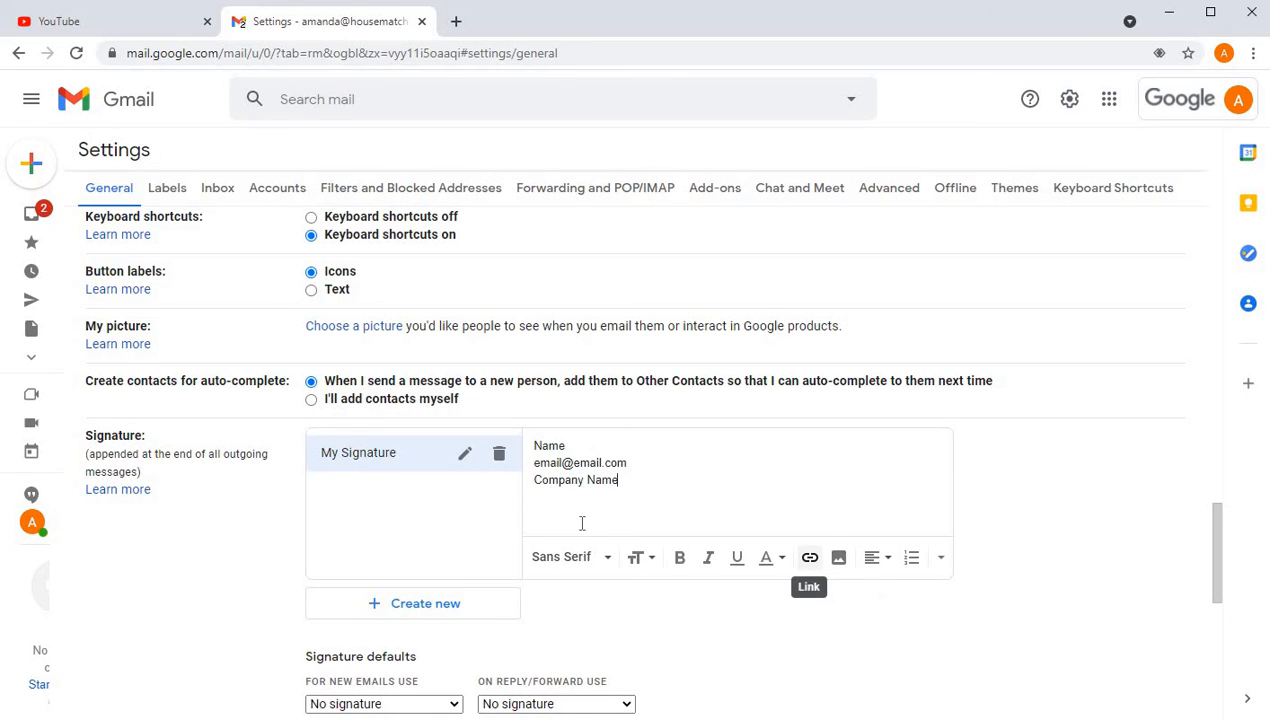
# - Make the "Name" line of the signature bold
pyautogui.click(575, 445)
pyautogui.hotkey('shift', 'Home')
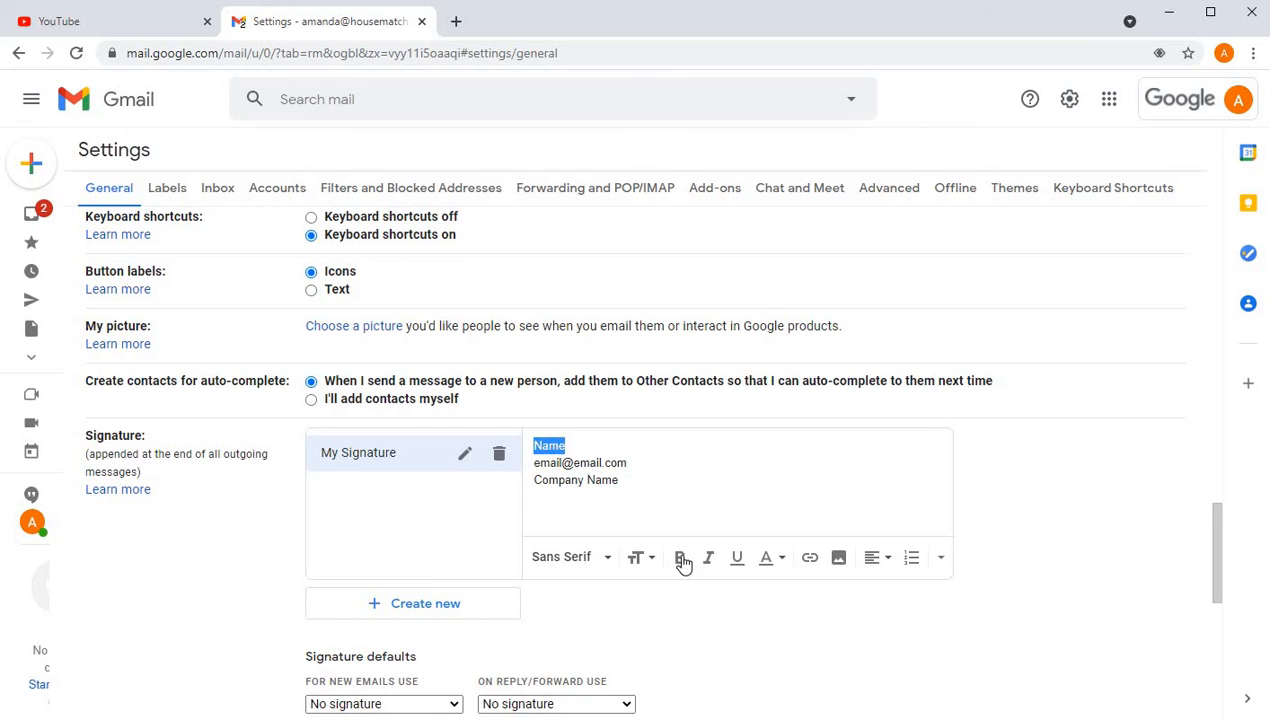
pyautogui.click(680, 558)
pyautogui.click(681, 563)
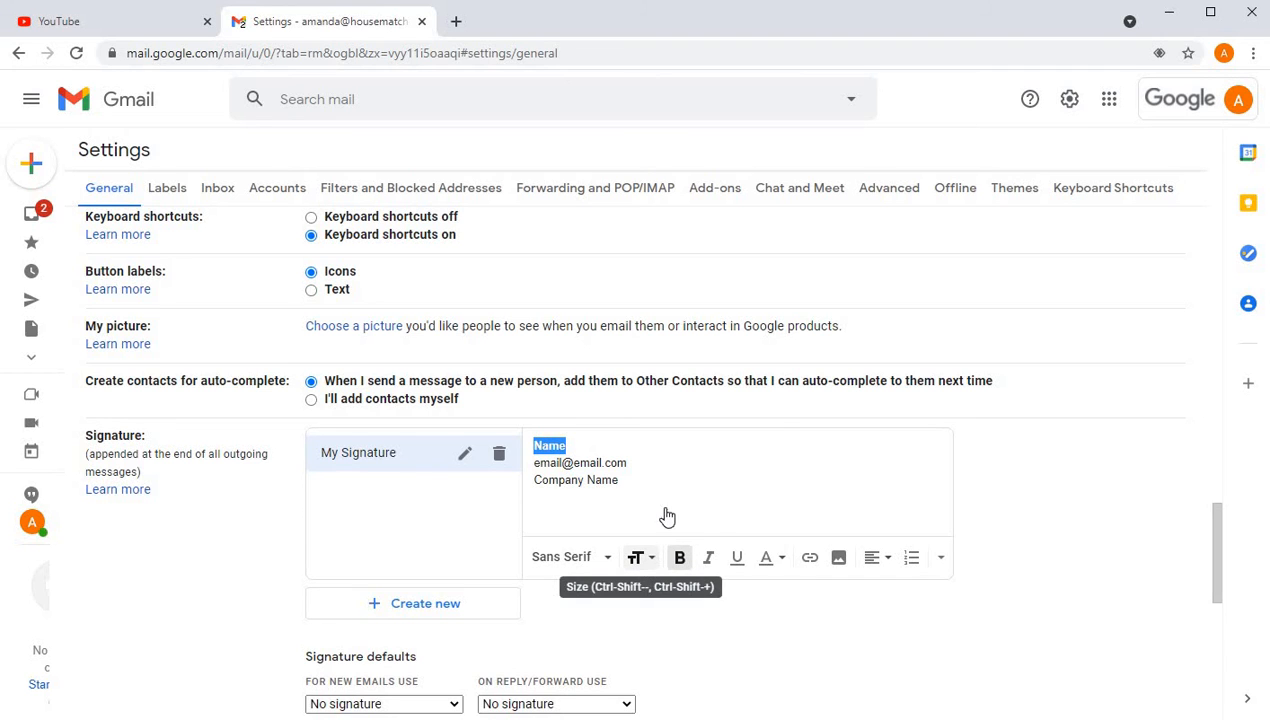
# - Enlarge the text size of the bold "Name" line in the signature
pyautogui.click(641, 558)
pyautogui.click(687, 500)
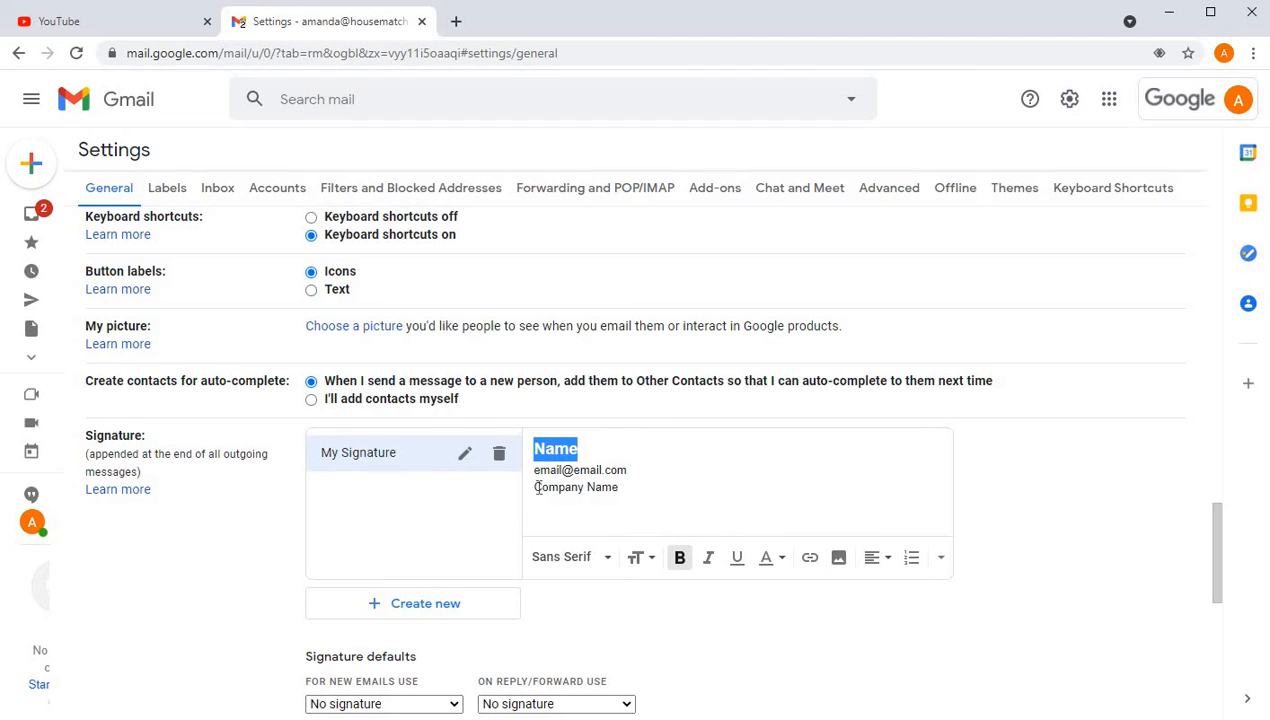
pyautogui.moveTo(531, 487); pyautogui.dragTo(619, 490)
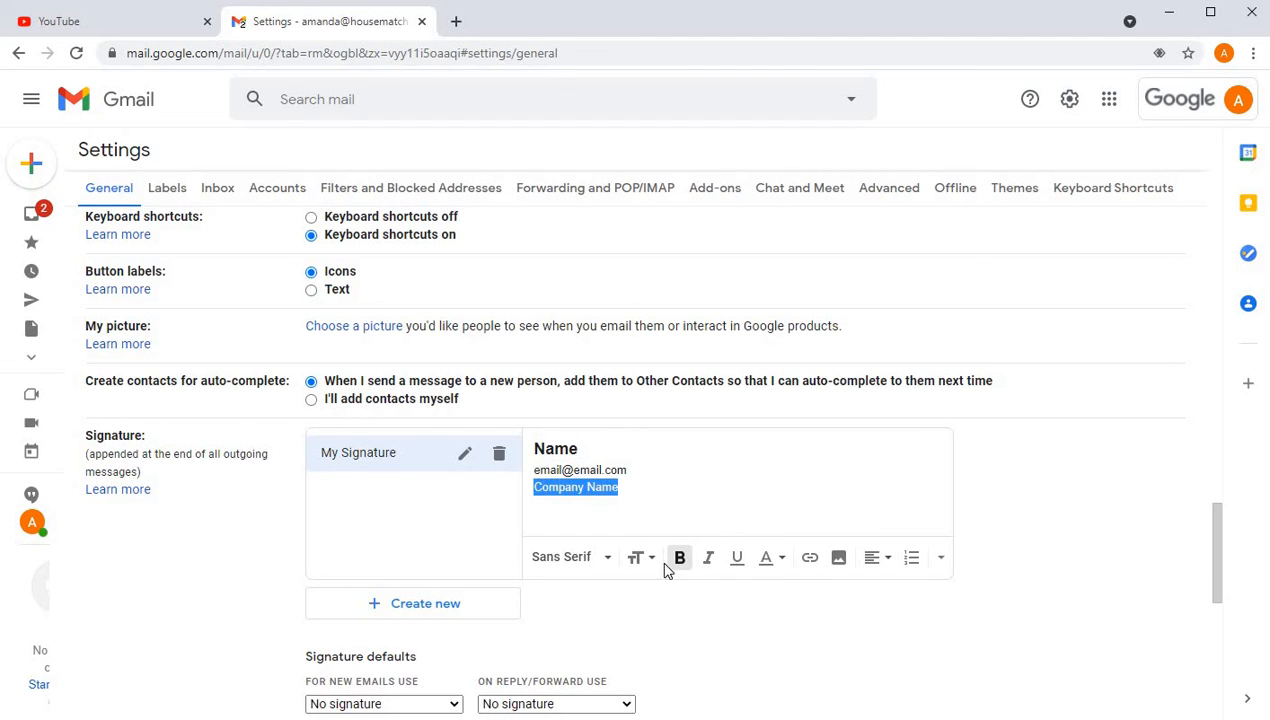
pyautogui.click(811, 563)
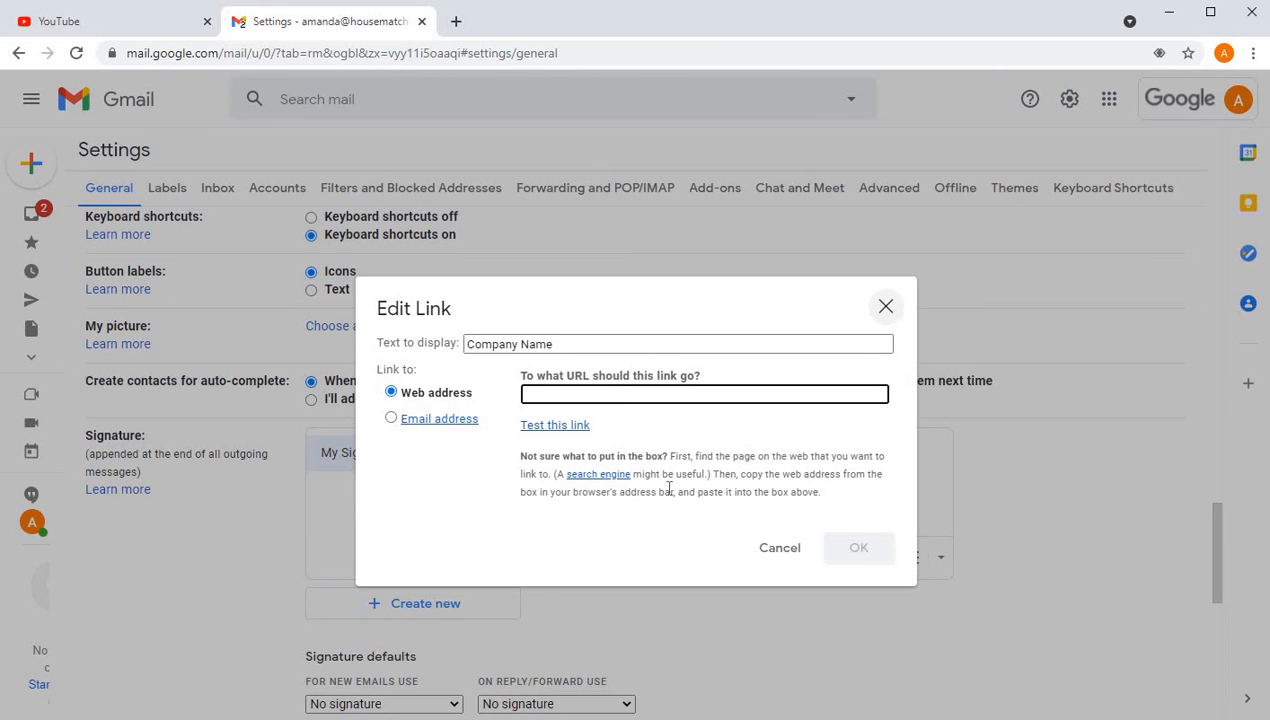
pyautogui.press('Escape')
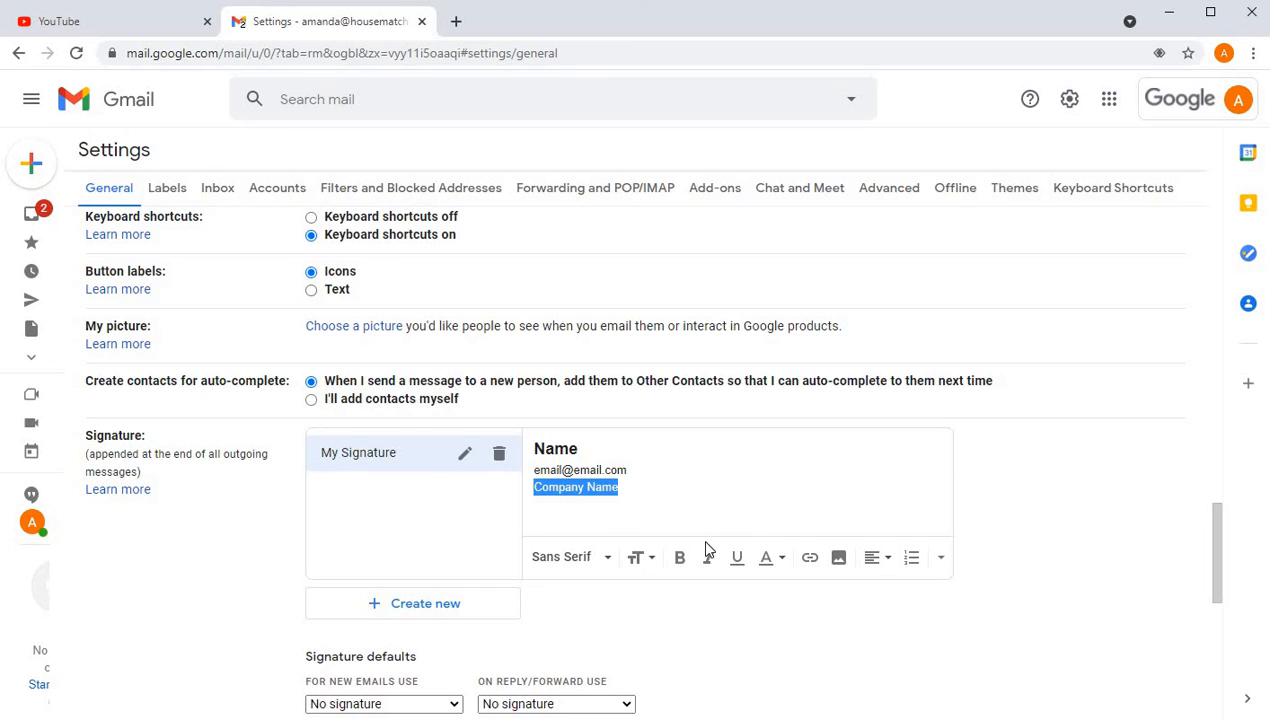
# - Set "My Signature" as the default signature for new emails and for replies and forwards
pyautogui.scroll(-2, 784, 538)
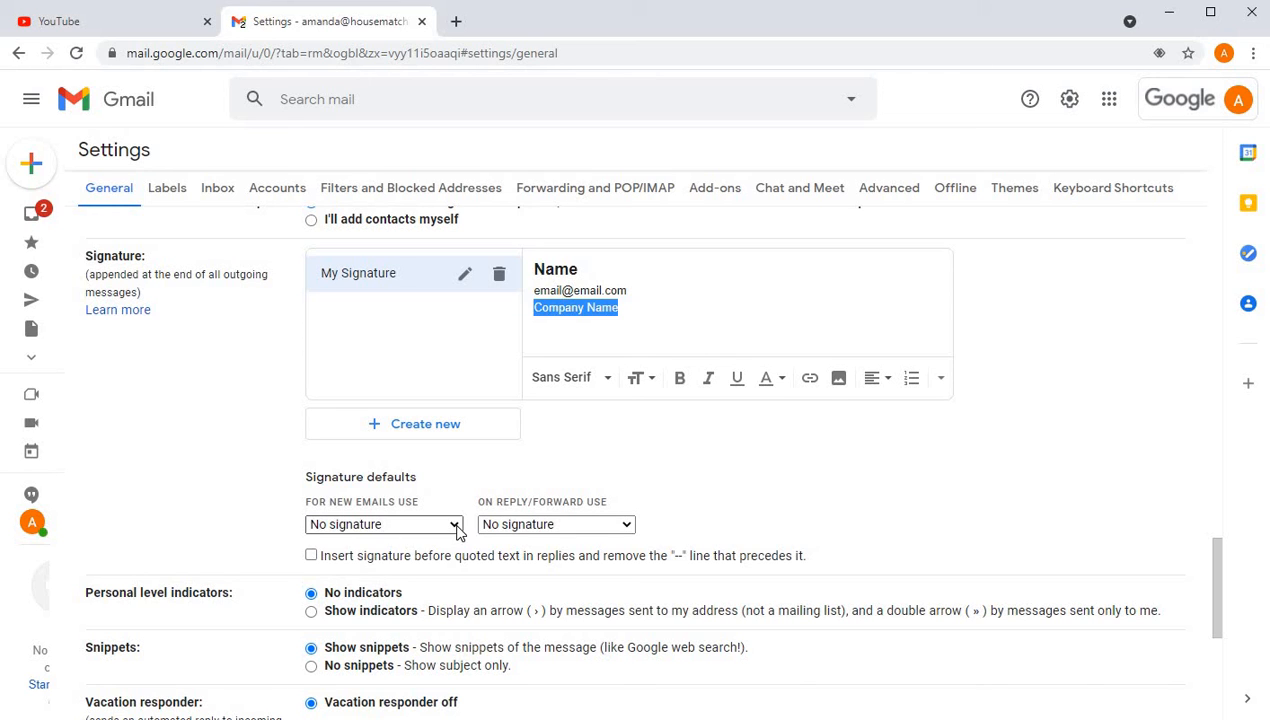
pyautogui.click(394, 524)
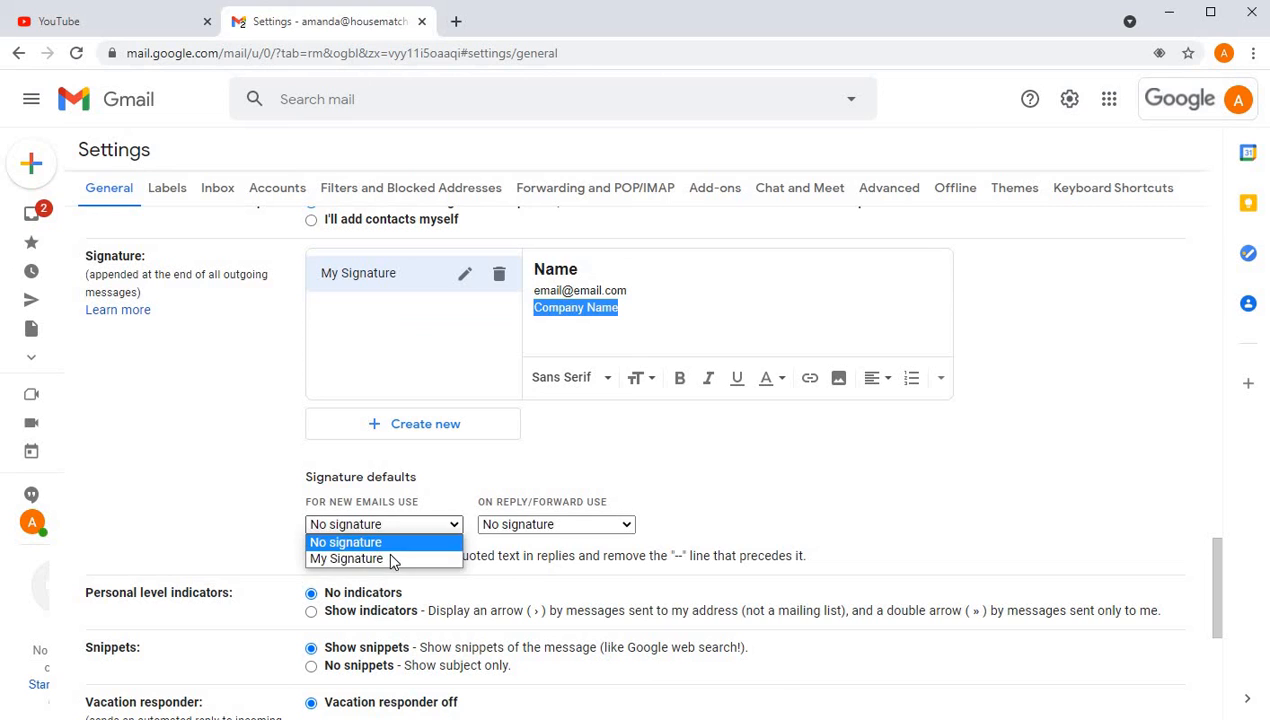
pyautogui.click(394, 560)
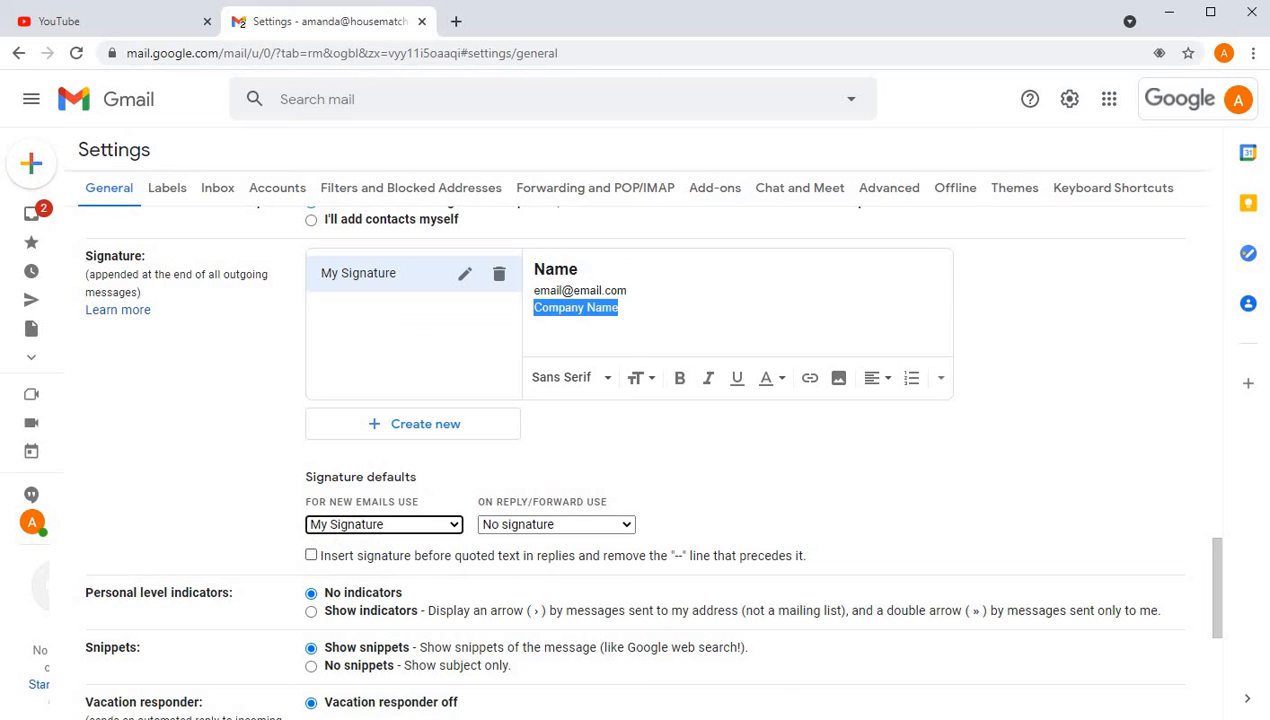
pyautogui.click(610, 526)
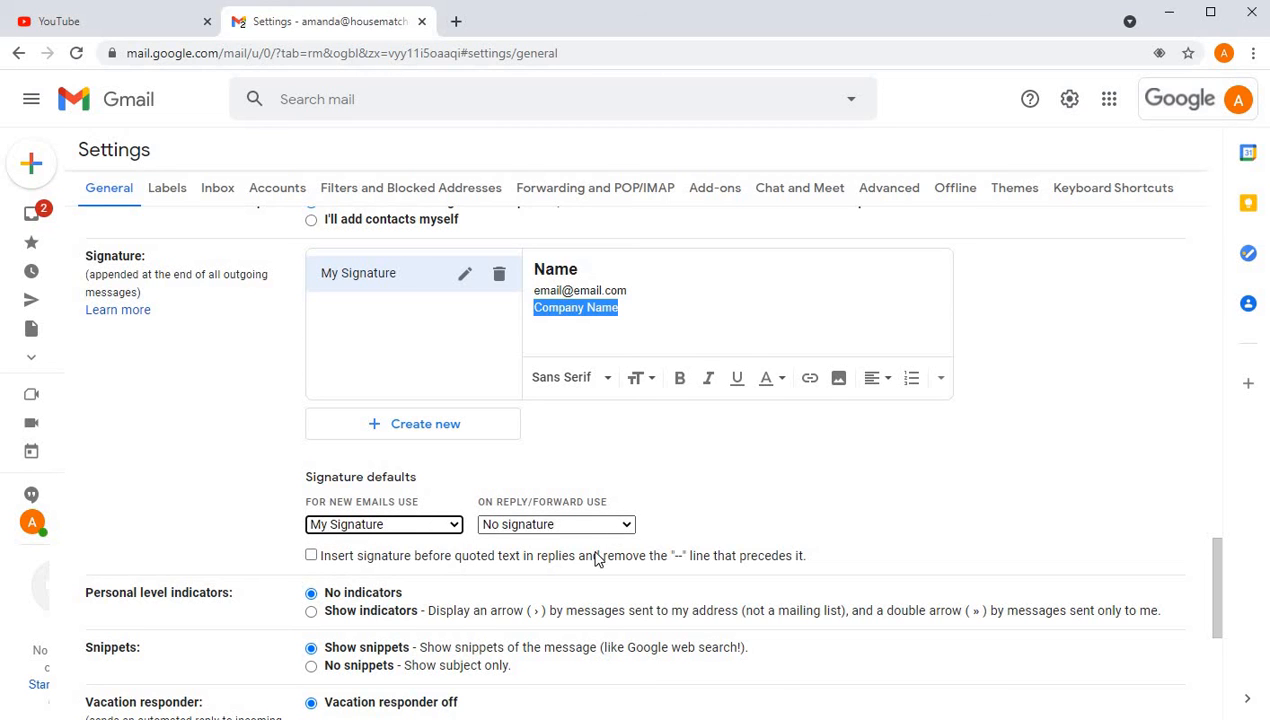
pyautogui.click(585, 563)
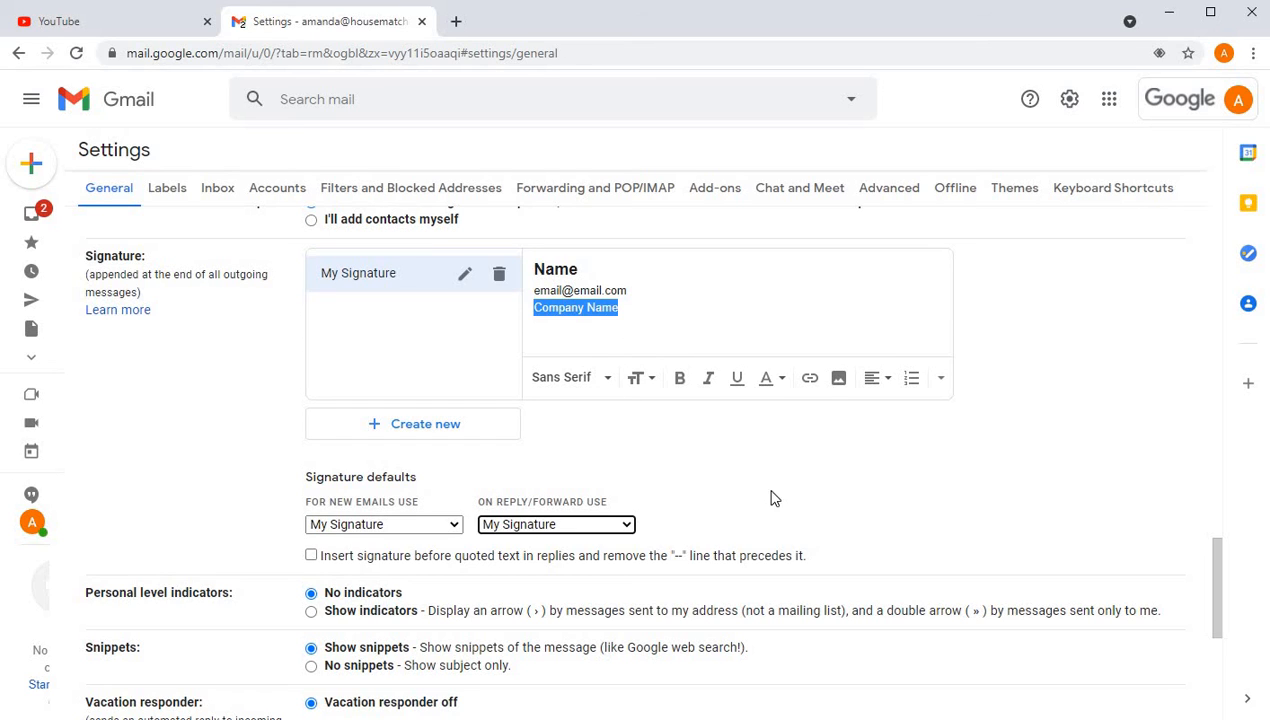
# - Set the personal level indicators to "Show indicators" and save the general settings changes
pyautogui.scroll(-2, 788, 493)
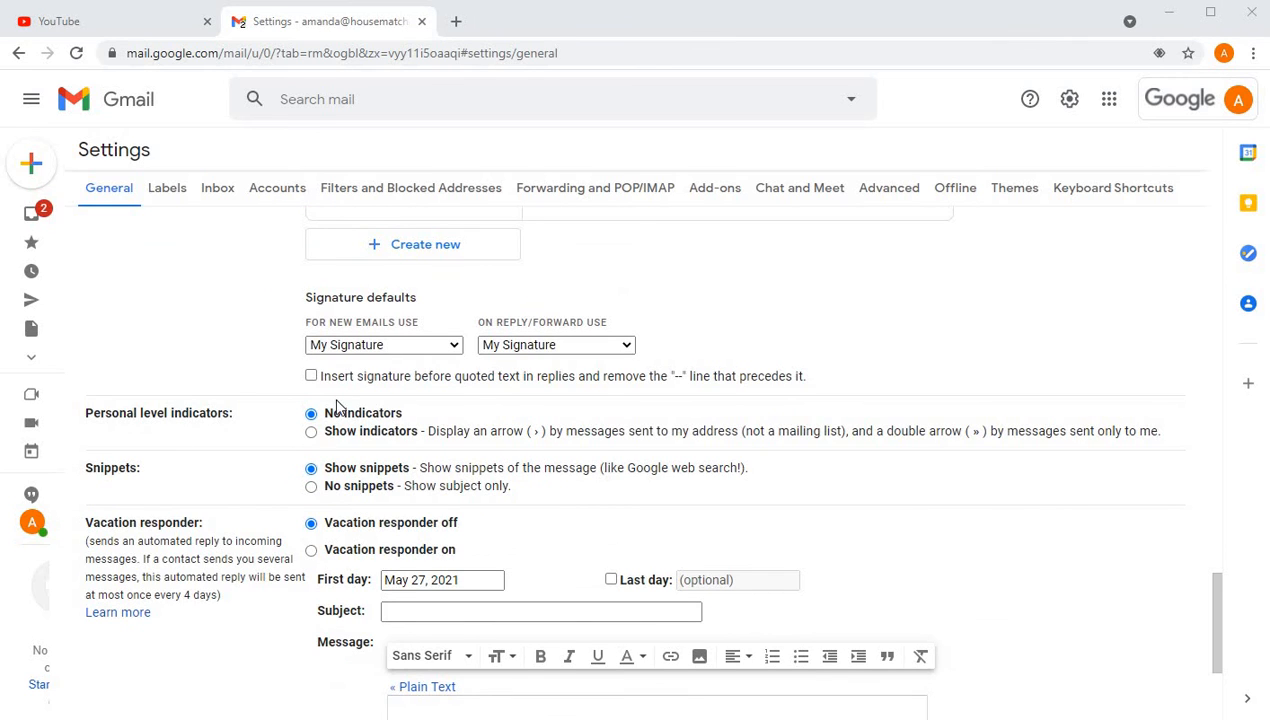
pyautogui.click(311, 433)
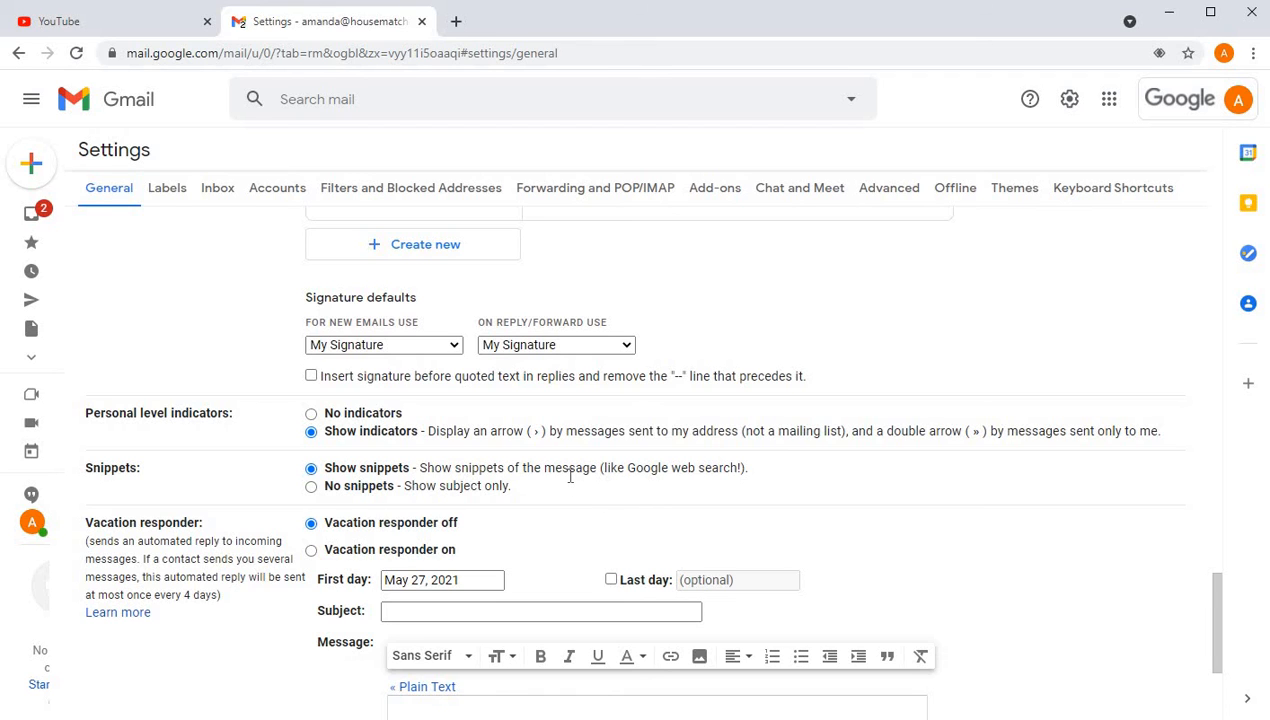
pyautogui.scroll(-3, 450, 440)
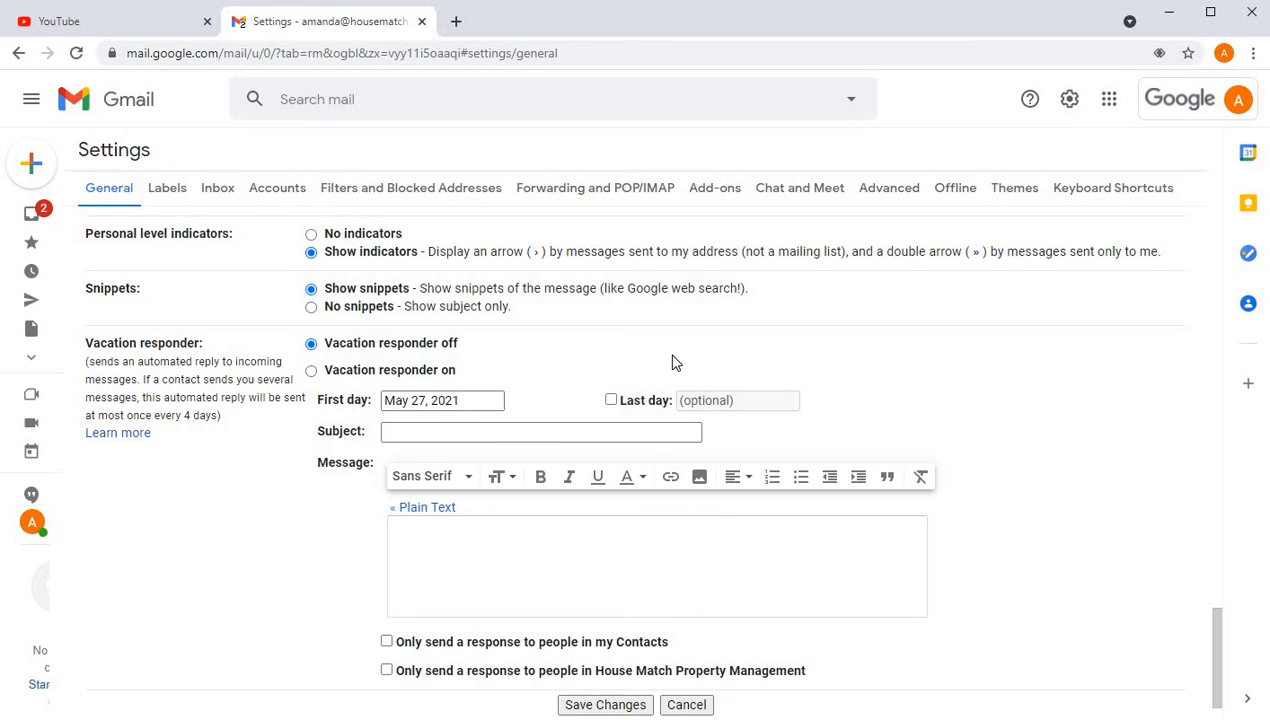
pyautogui.scroll(-1, 625, 500)
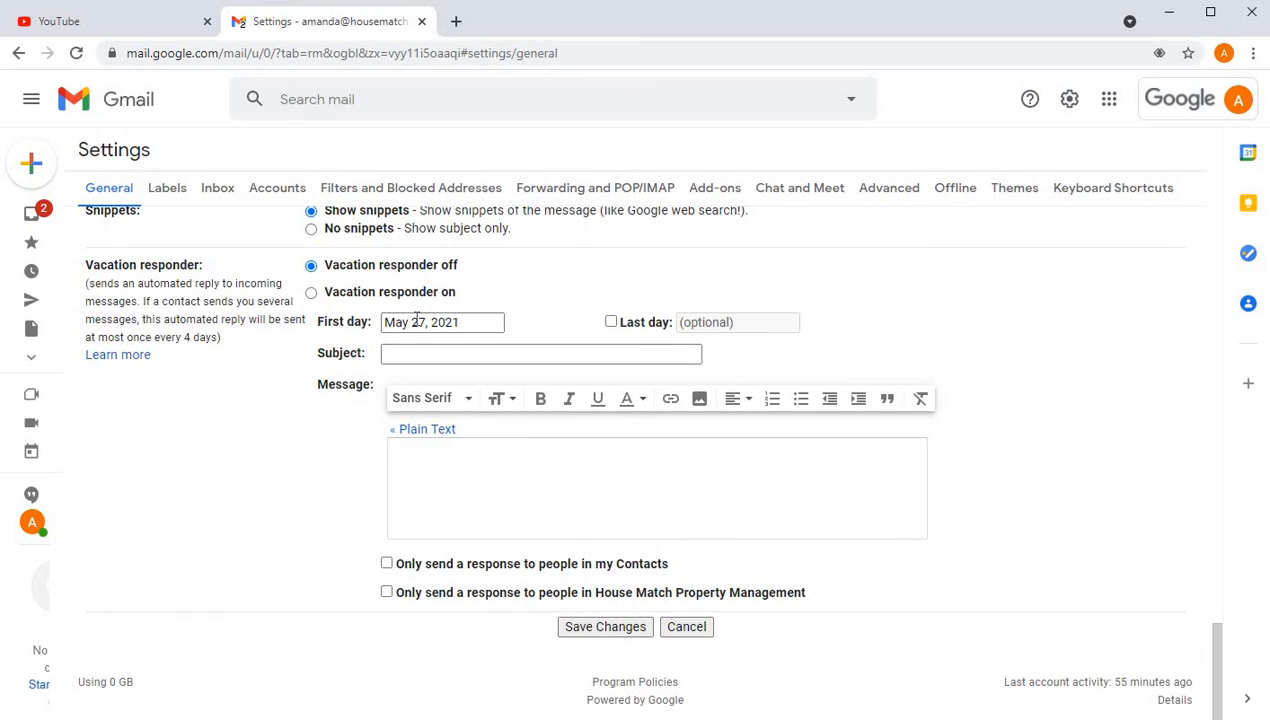
pyautogui.click(584, 630)
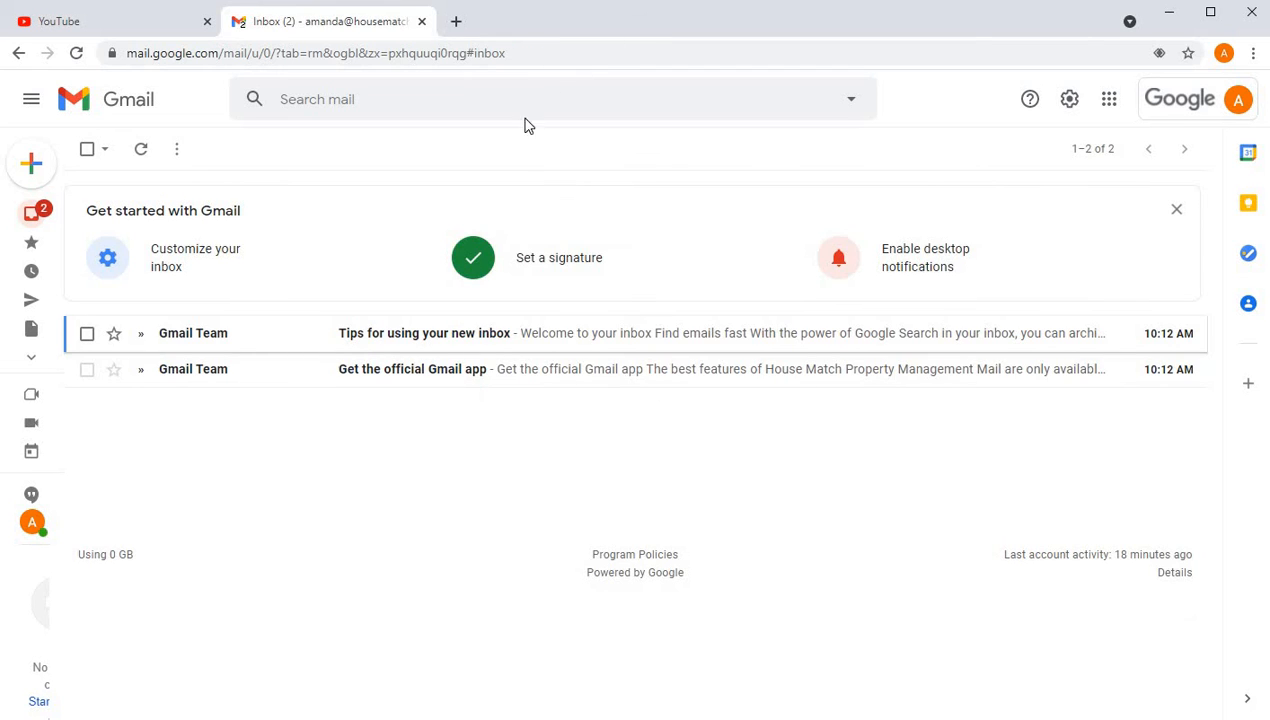